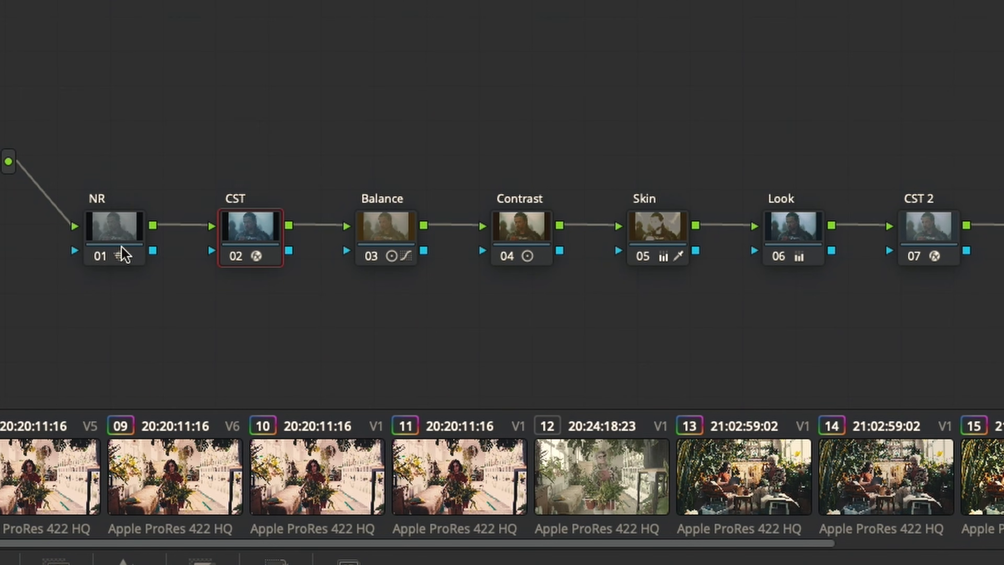
- Inspect the NR, CST, Balance and Contrast nodes of the bearded man's grade in turn
click(124, 254)
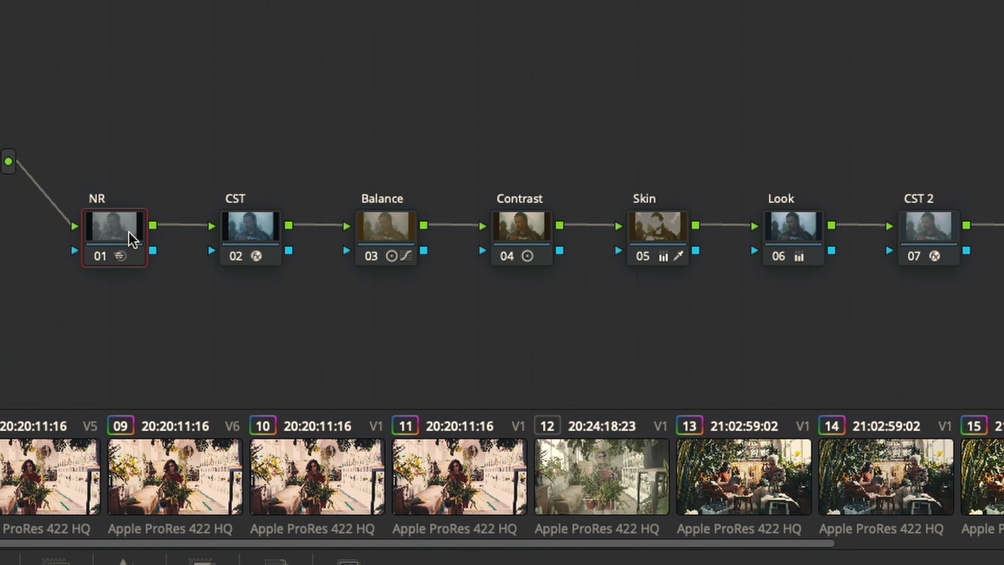
click(246, 248)
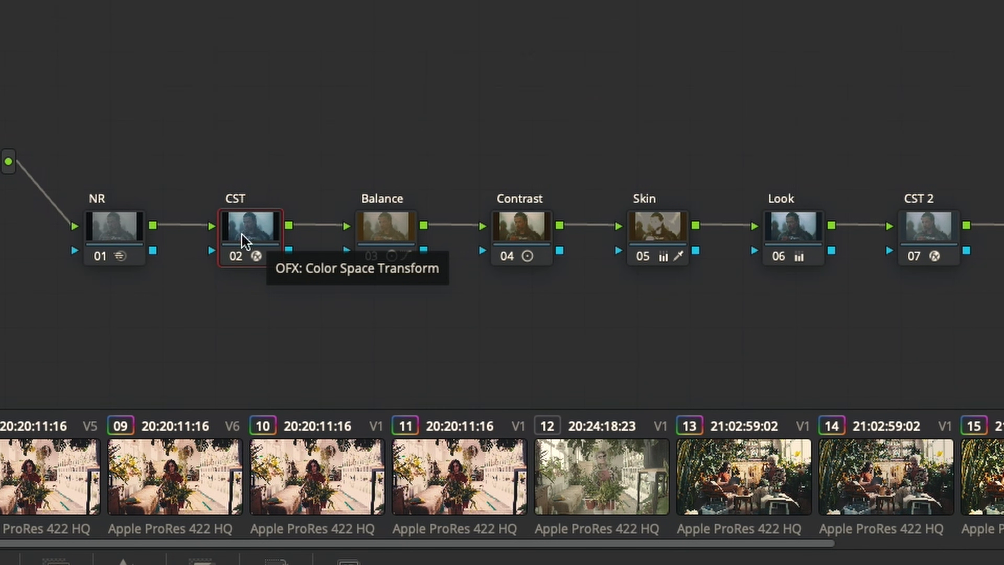
click(390, 242)
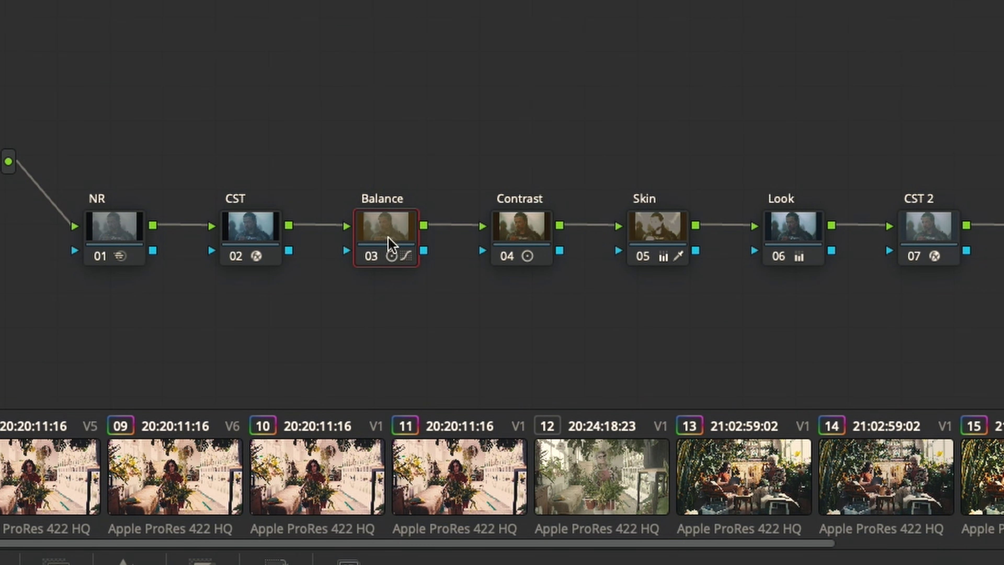
click(522, 236)
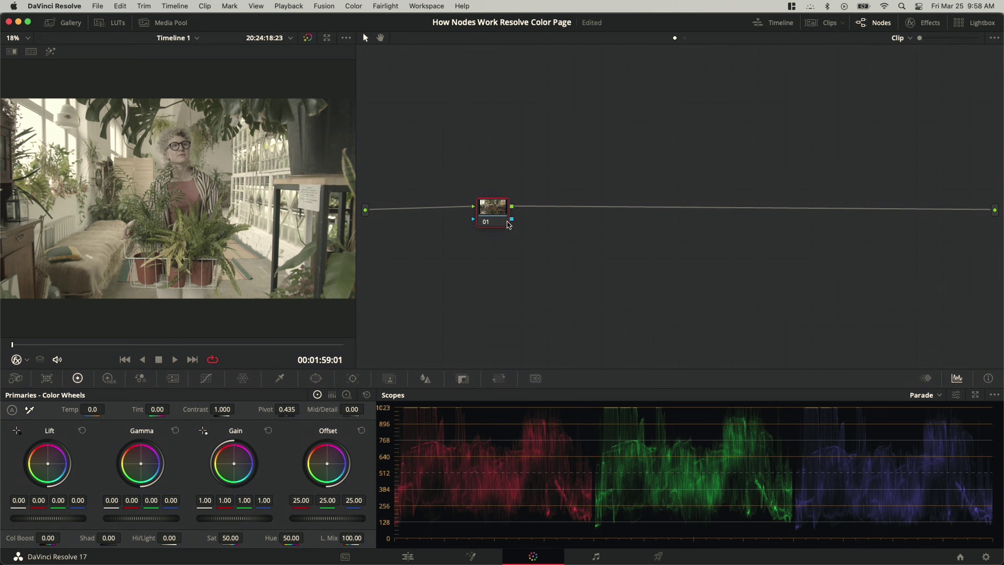
drag(493, 212, 454, 211)
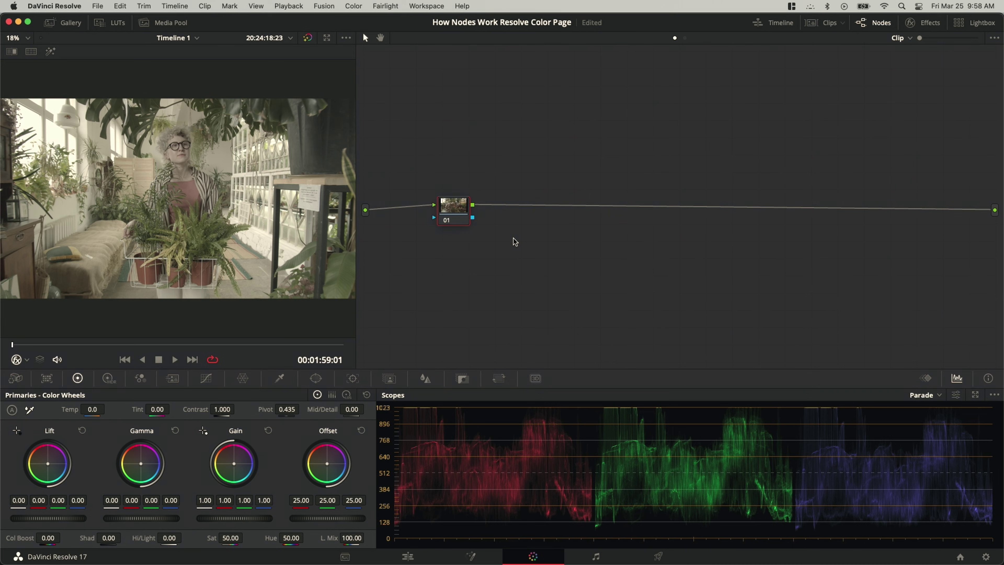
right_click(459, 218)
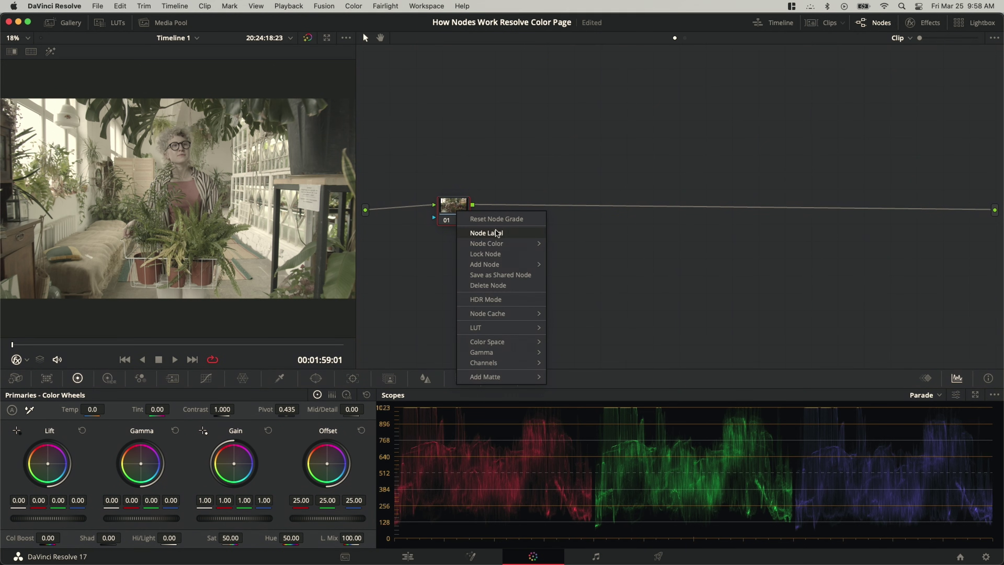
mouse_move(500, 265)
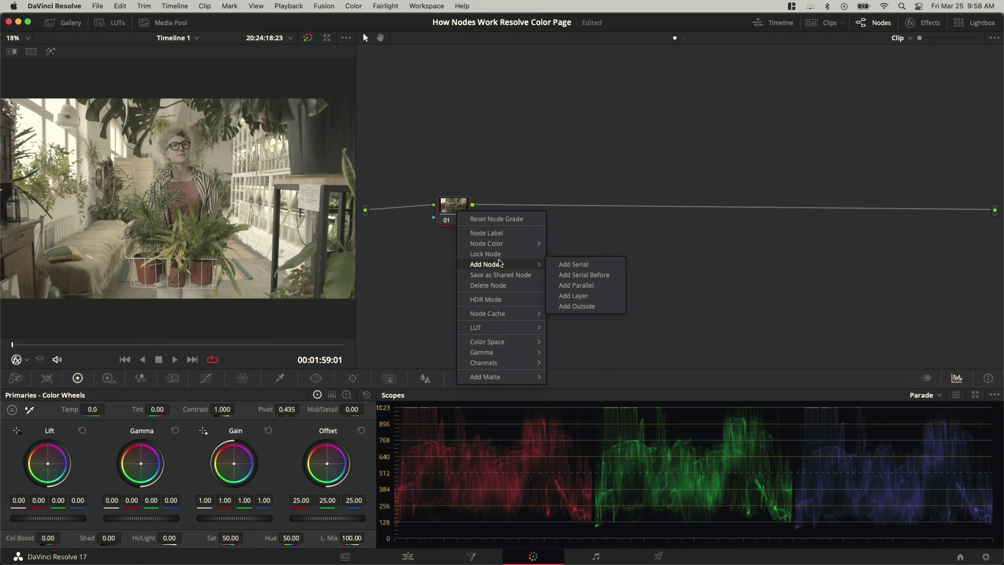
click(568, 265)
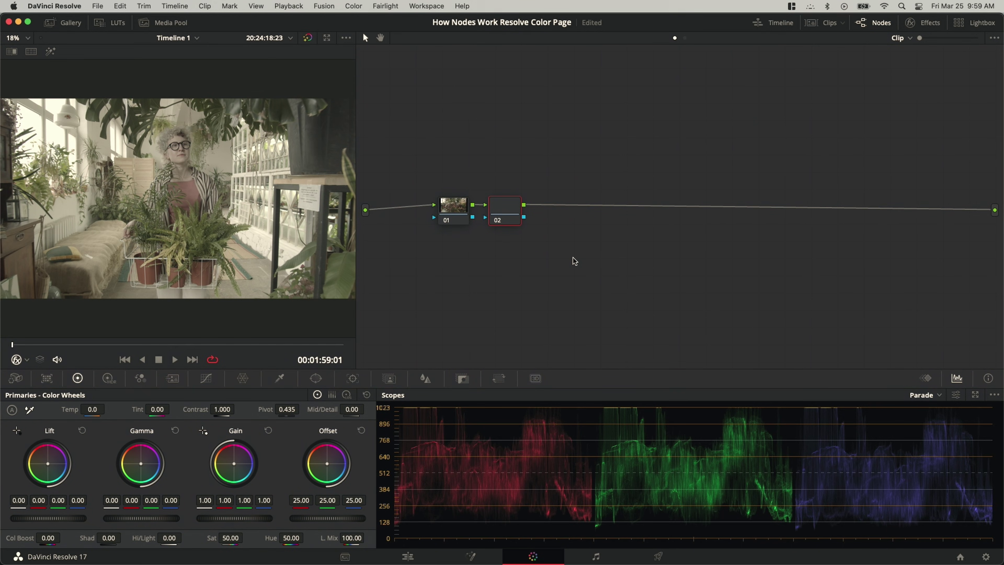
key(alt+s)
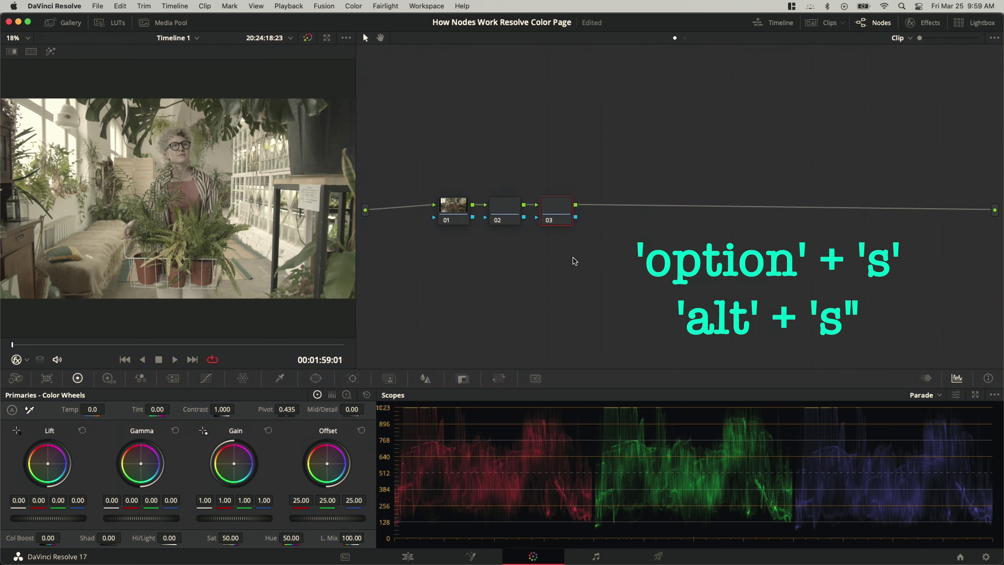
key(alt+s)
key(alt+s)
key(alt+s)
key(alt+s)
key(alt+s)
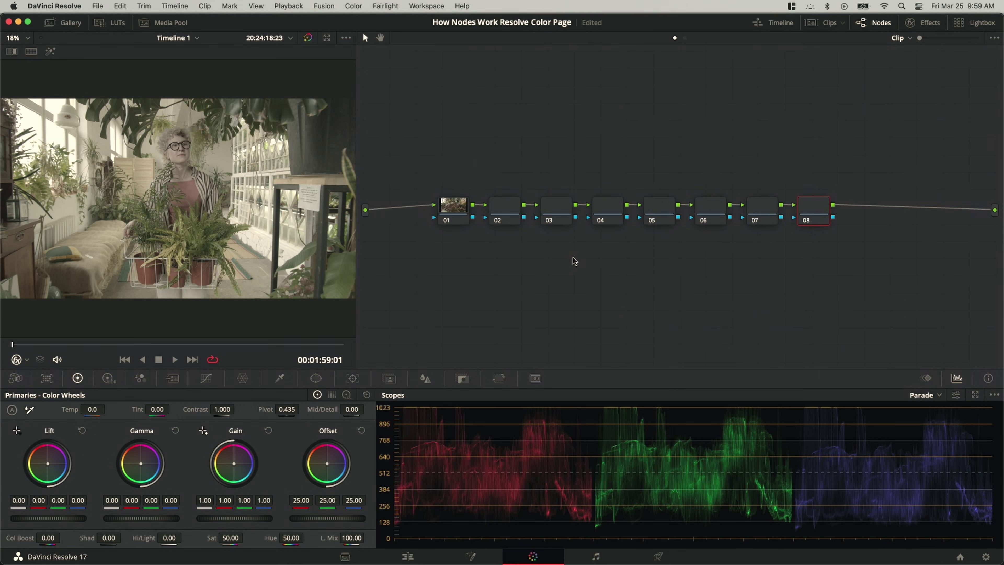
key(super+Home)
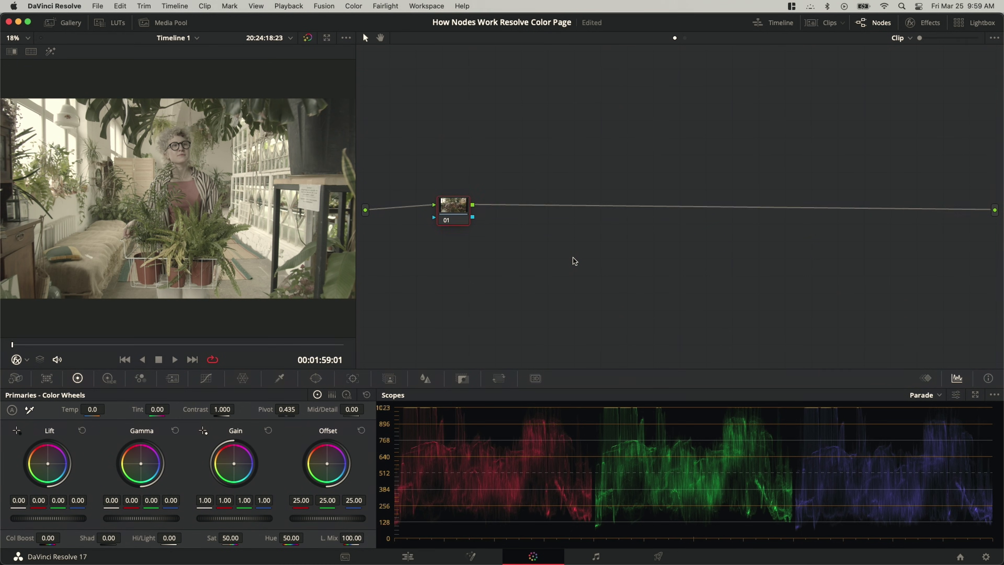
- Build a serial chain of nodes 01, 02 and 03 with Shift+S and Add Serial
drag(465, 213, 685, 219)
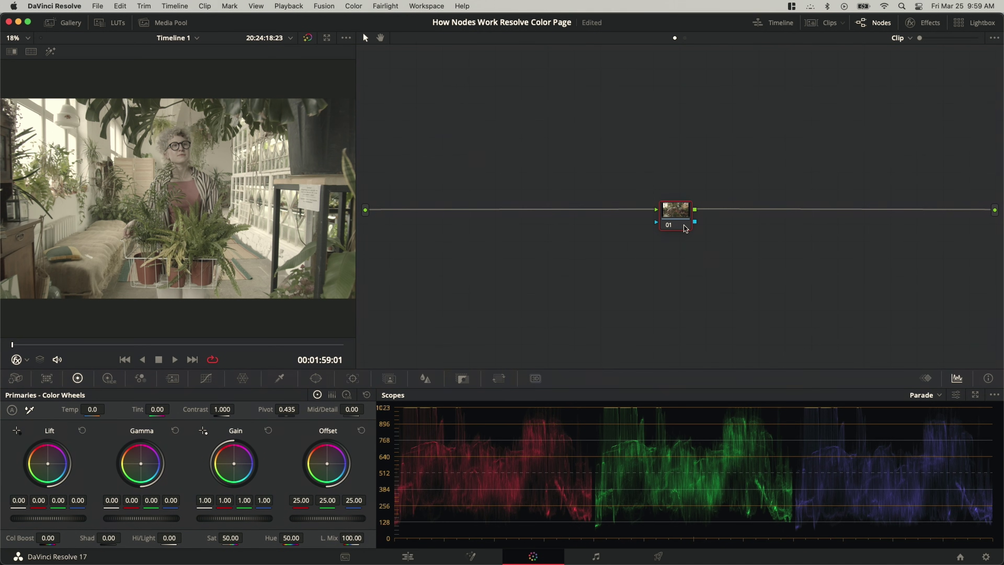
key(shift+s)
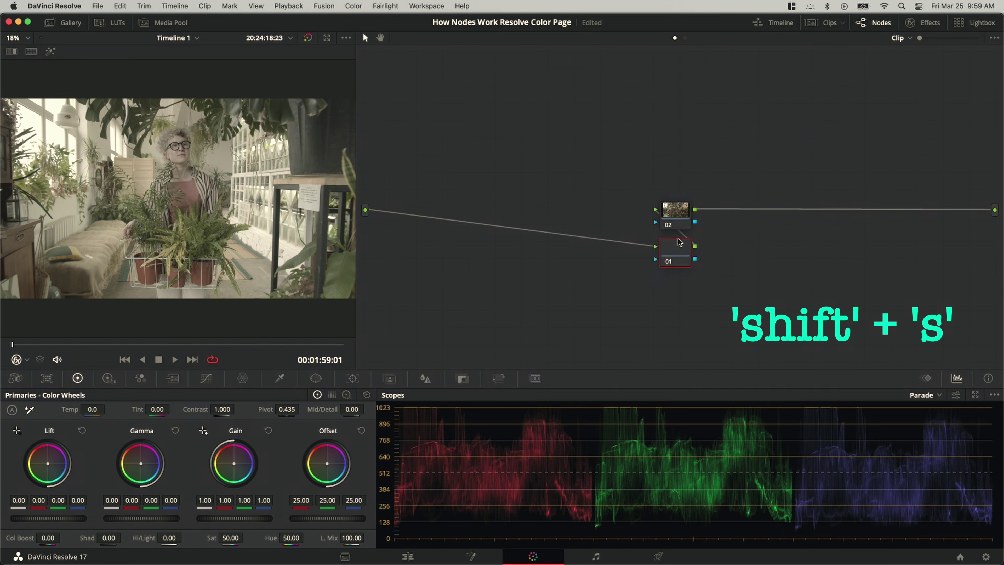
key(shift+s)
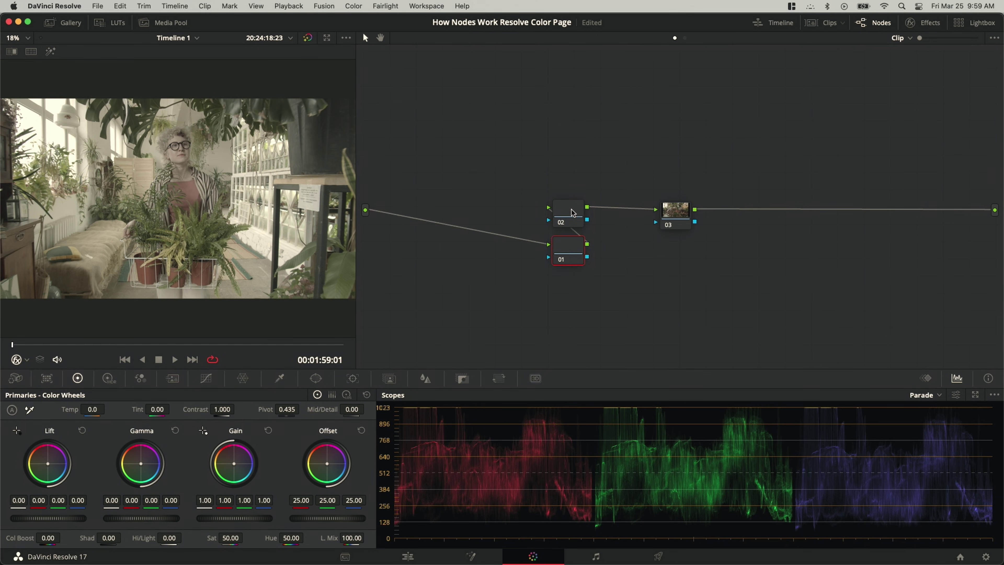
drag(573, 247, 503, 209)
right_click(503, 209)
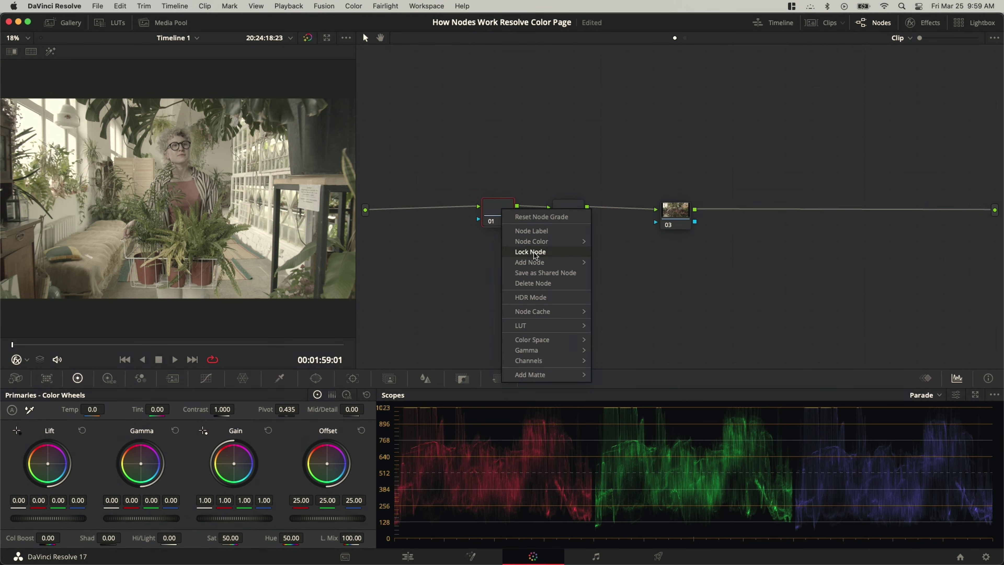
mouse_move(570, 263)
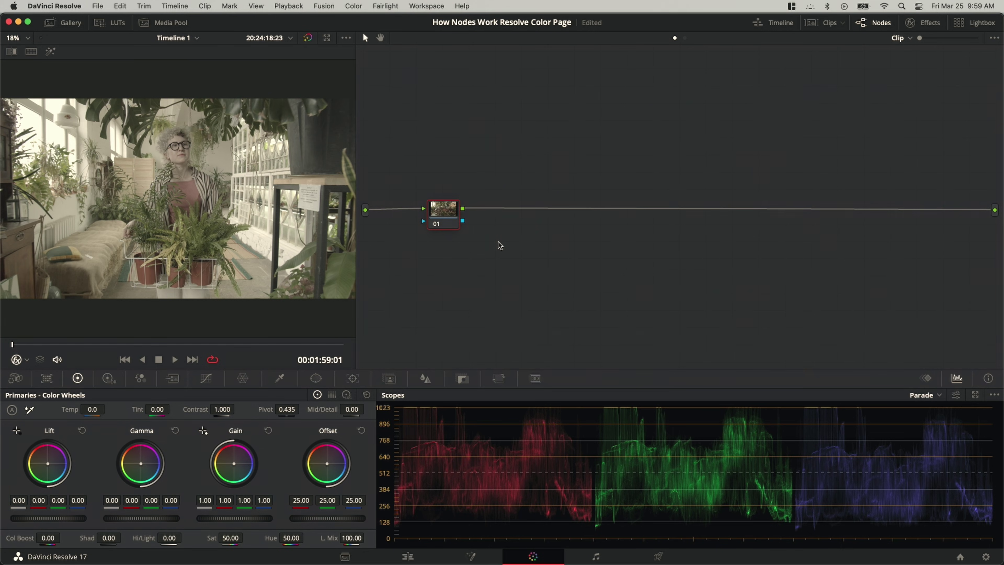
key(alt+s)
key(alt+s)
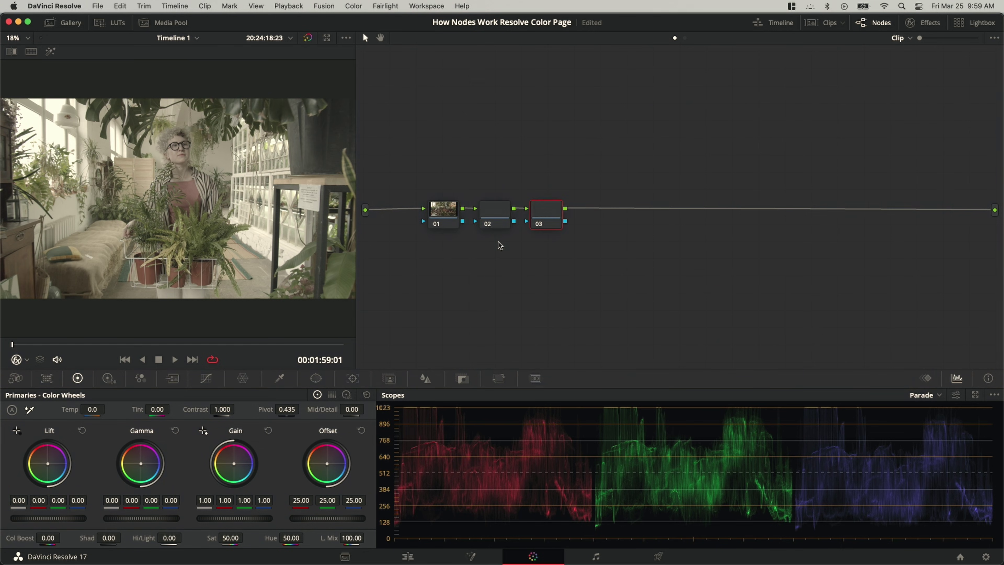
click(499, 219)
key(shift+semicolon)
- Raise Mid/Detail to 100 on nodes 01, 02 and 03, enlarging the viewer
drag(322, 409, 356, 409)
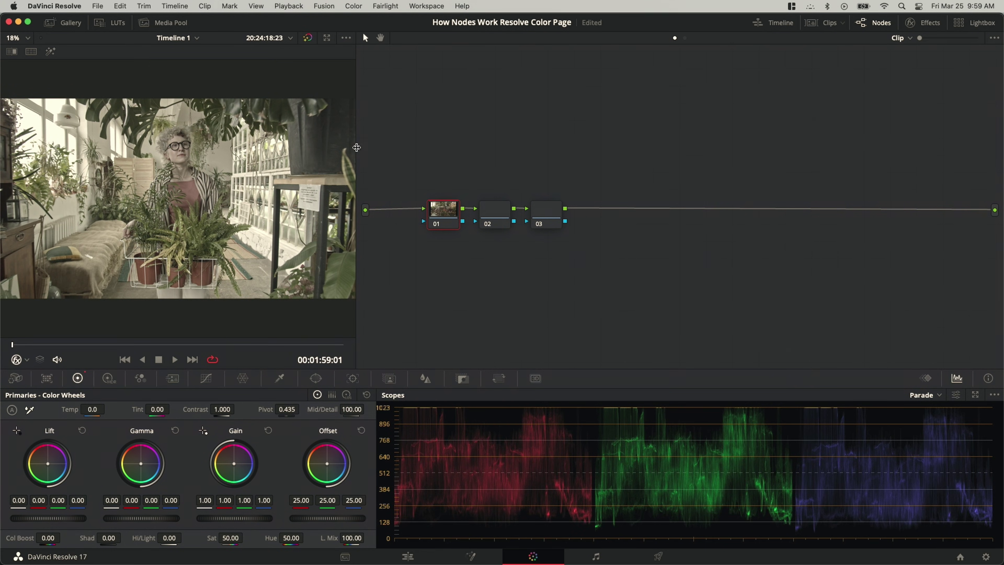
drag(356, 147, 588, 139)
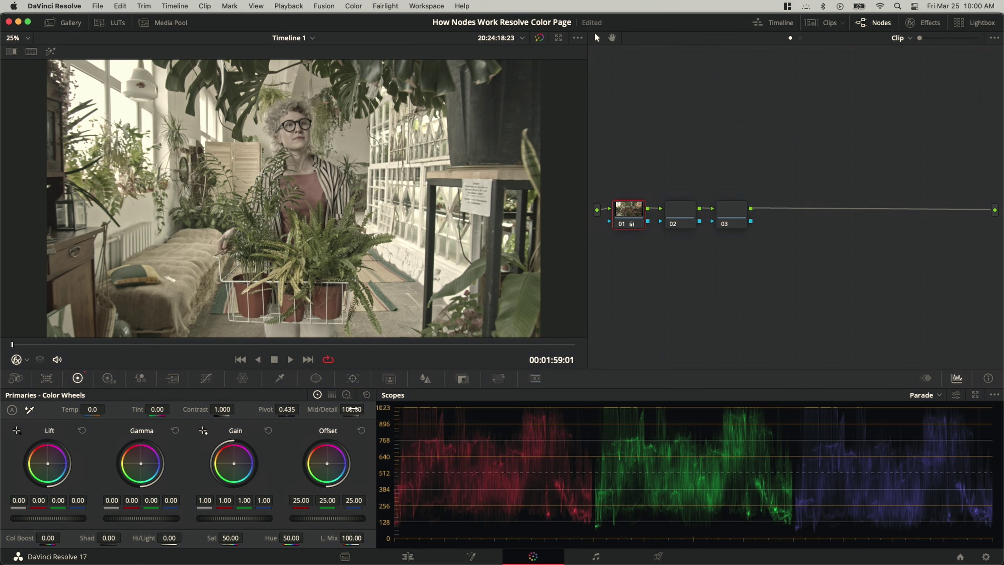
click(680, 219)
drag(352, 409, 391, 409)
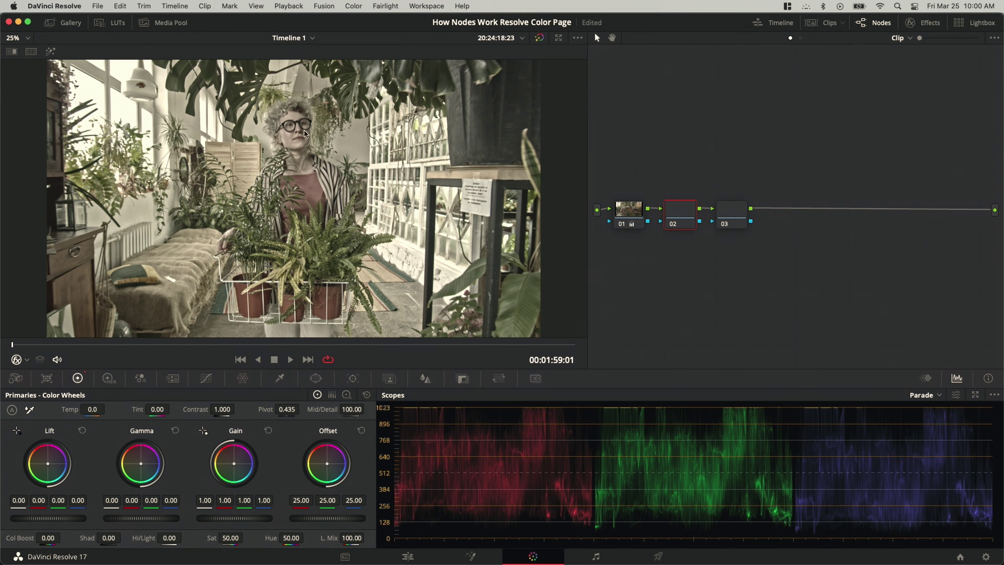
click(635, 213)
click(673, 217)
click(733, 213)
drag(353, 409, 399, 409)
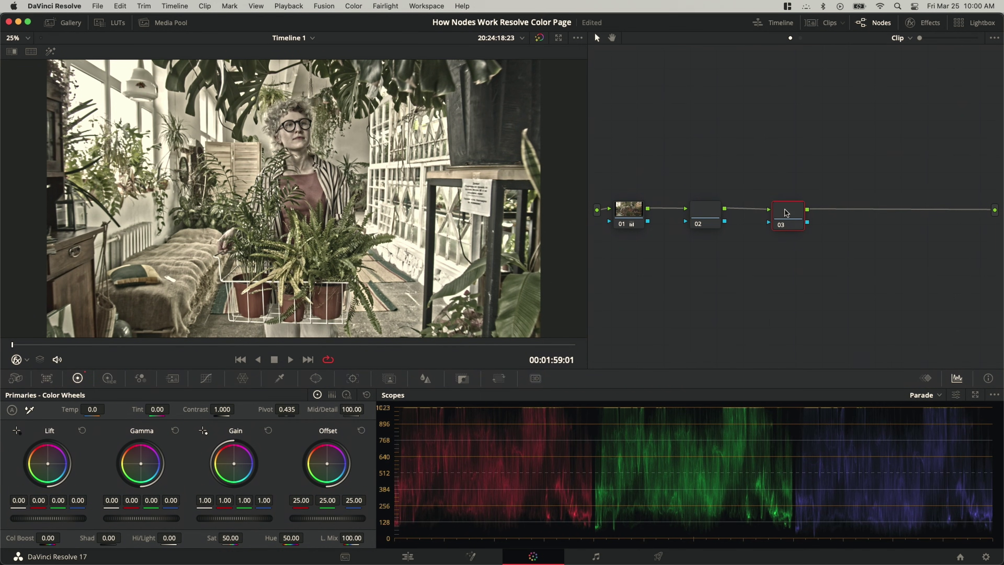
right_click(776, 211)
- Reset the node grades of nodes 03, 02 and 01 to clear the detail boosts
click(776, 211)
right_click(781, 211)
click(804, 216)
right_click(713, 217)
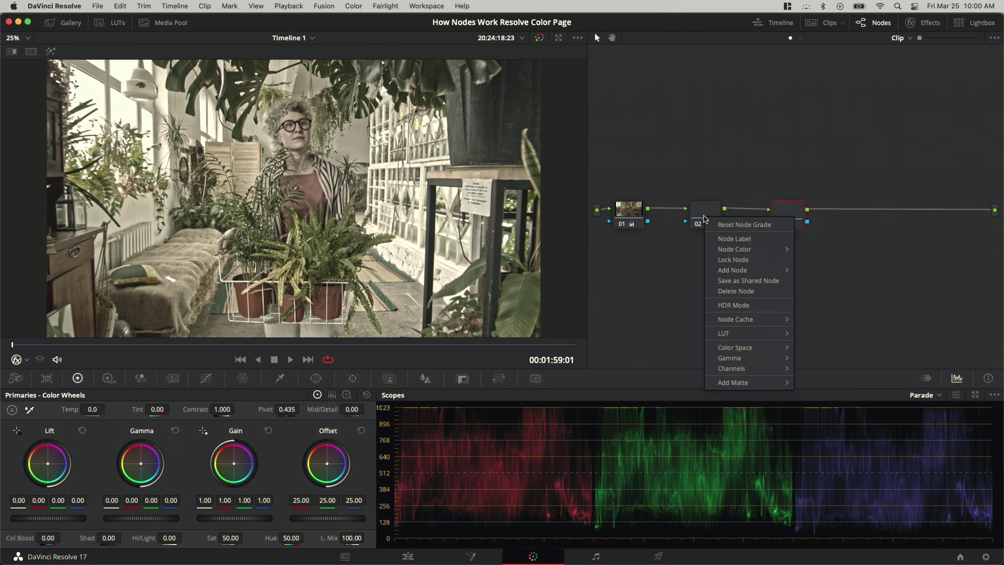
click(723, 223)
click(639, 217)
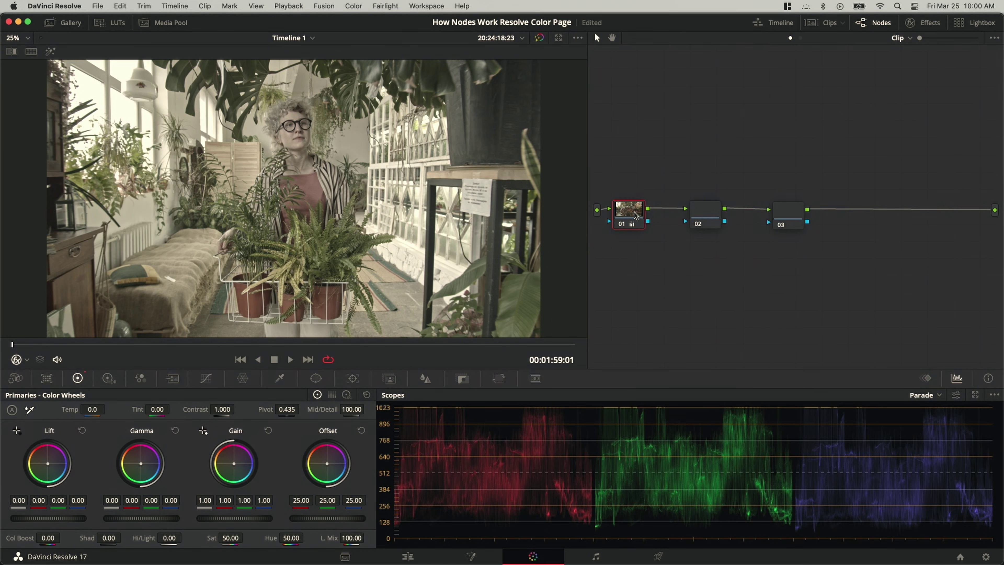
right_click(641, 216)
click(649, 220)
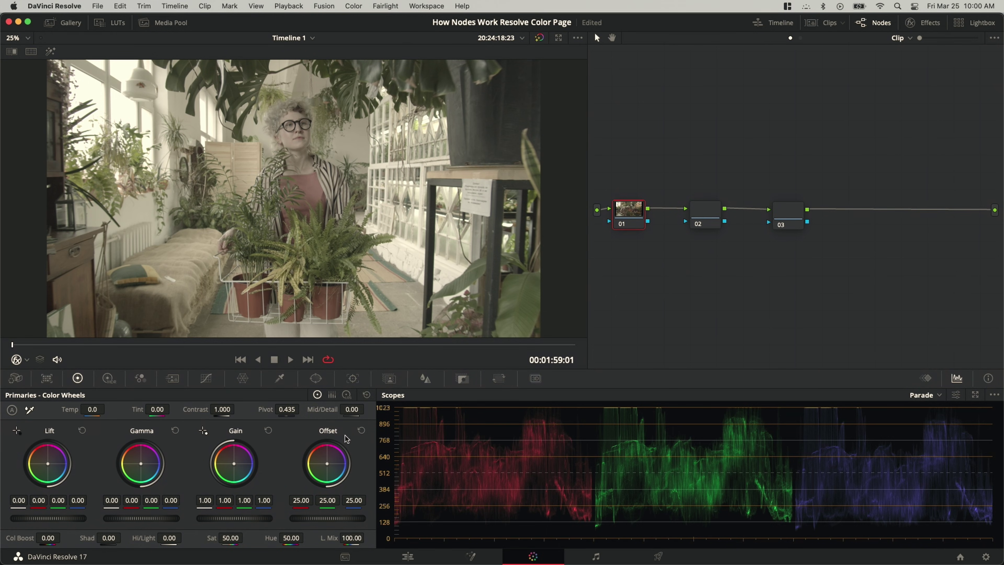
- Push the Offset wheel toward blue on nodes 01, 02 and 03
drag(330, 467, 347, 464)
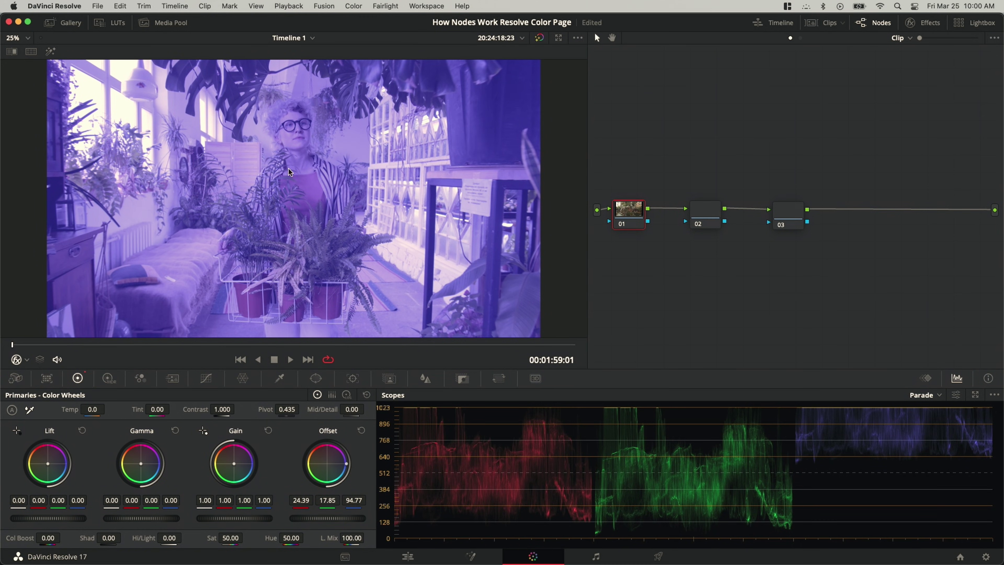
click(711, 223)
drag(330, 469, 348, 469)
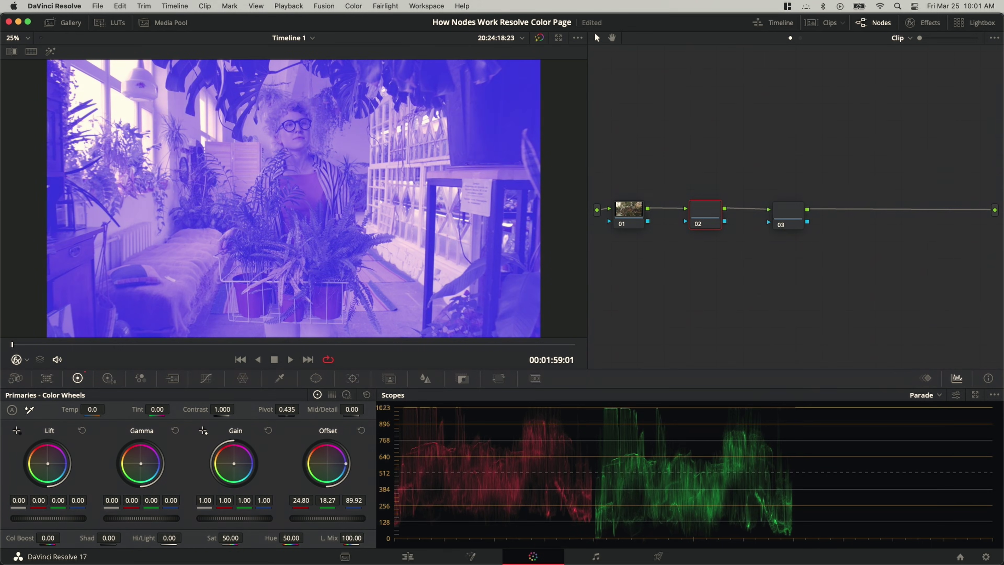
click(790, 217)
drag(329, 467, 346, 464)
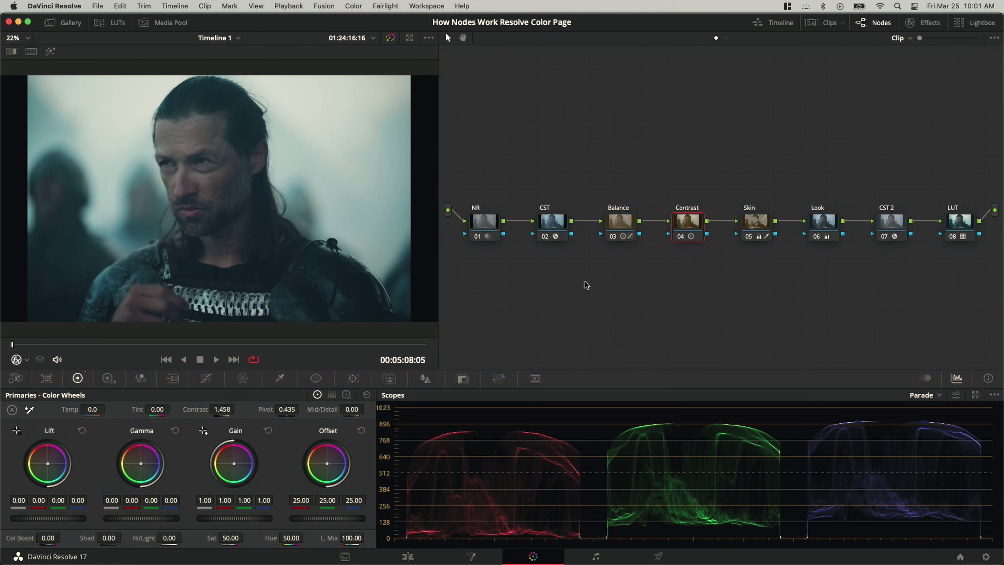
- Select the bearded man's Balance node and show thumbnails of all timeline clips
click(630, 223)
click(829, 23)
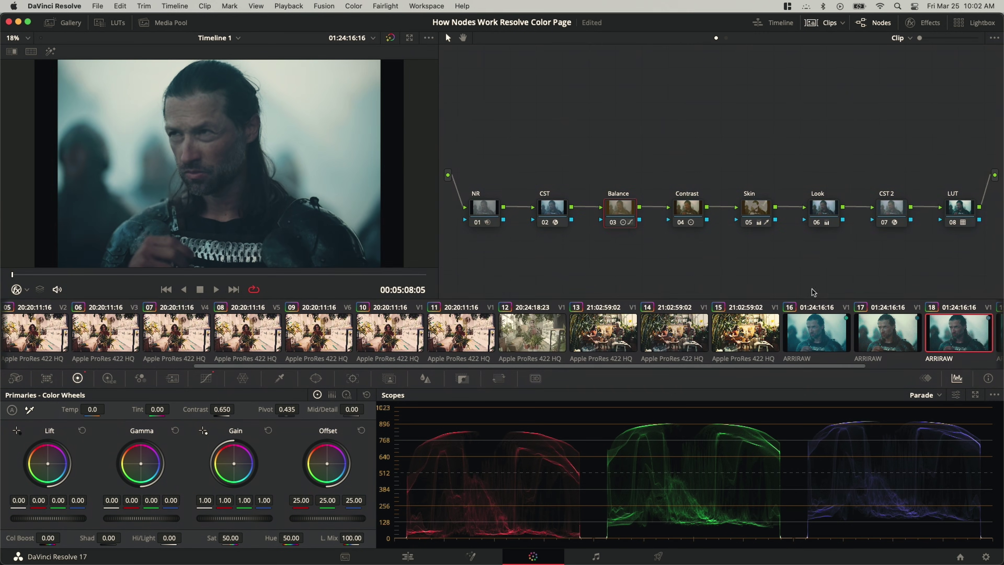
- Switch to clip 17 and zoom the viewer in on the face
click(884, 334)
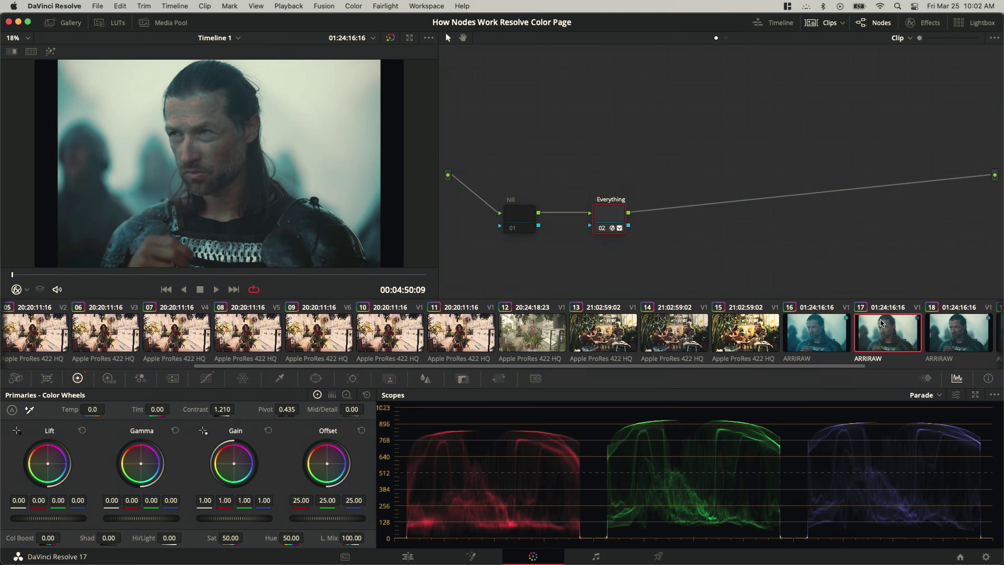
key(Down)
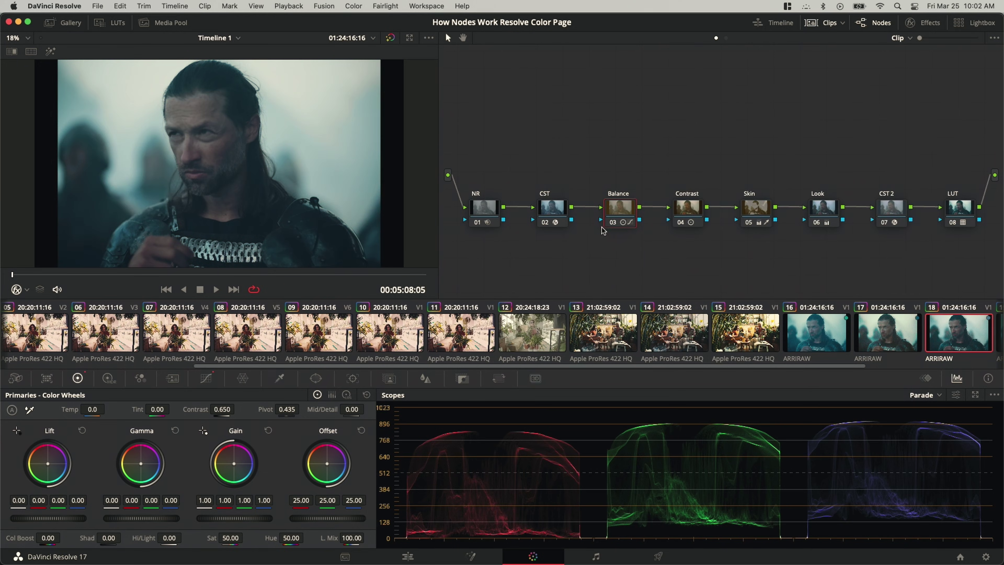
click(880, 330)
mouse_move(611, 214)
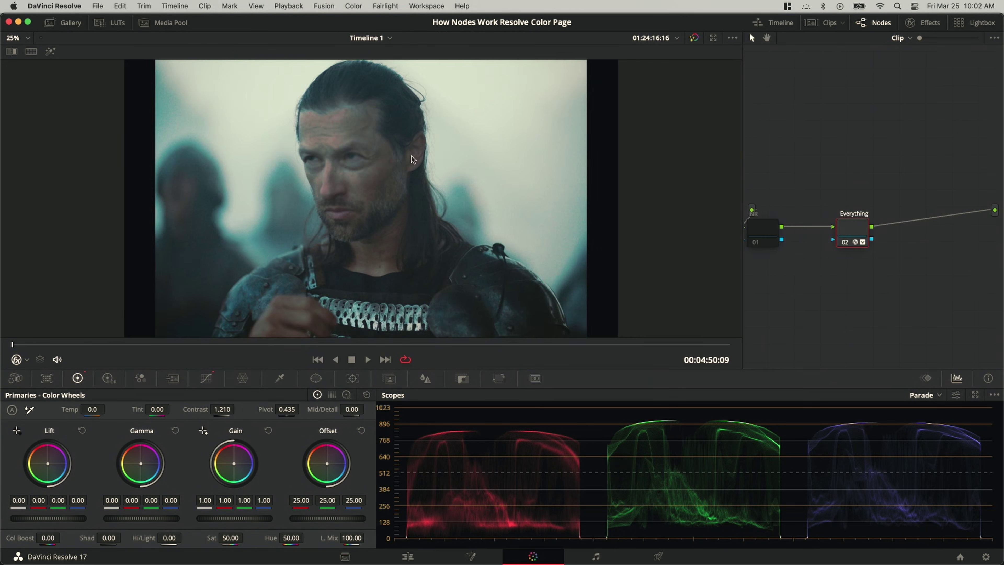
scroll(411, 158, up, 5)
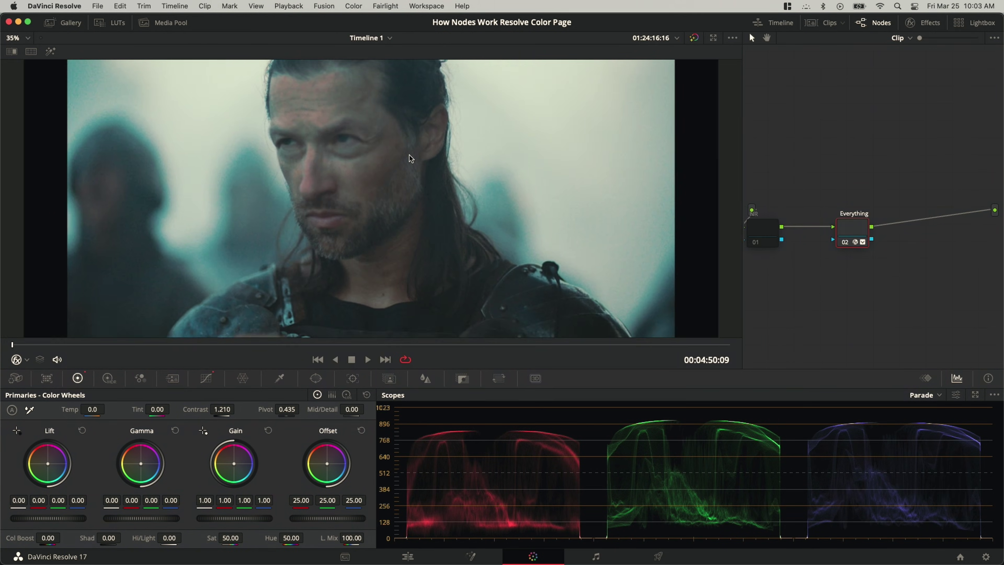
scroll(411, 158, up, 1)
drag(376, 152, 441, 220)
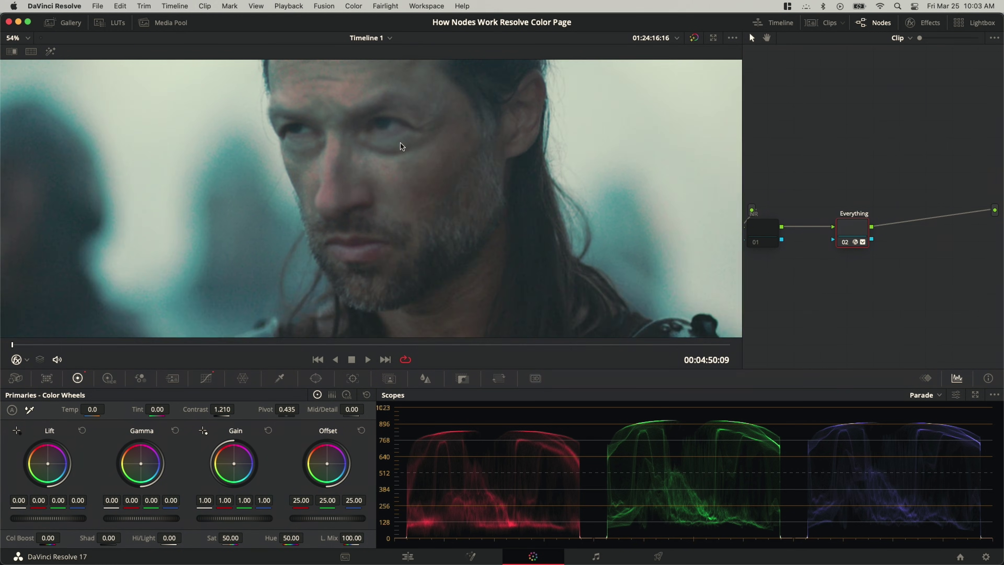
- Inspect clip 17's NR and Everything nodes, revealing the Everything node's tool list
click(755, 232)
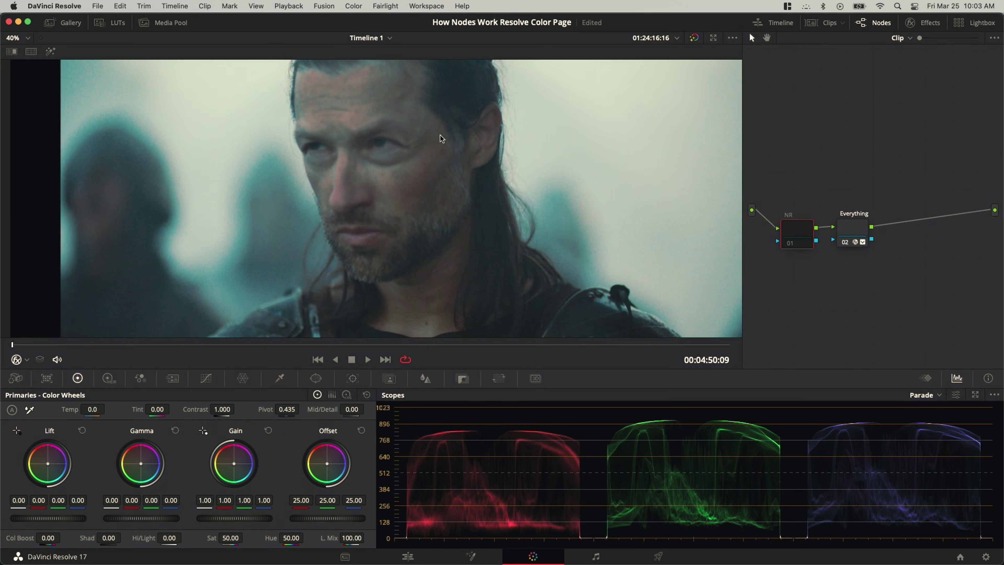
click(848, 230)
mouse_move(844, 233)
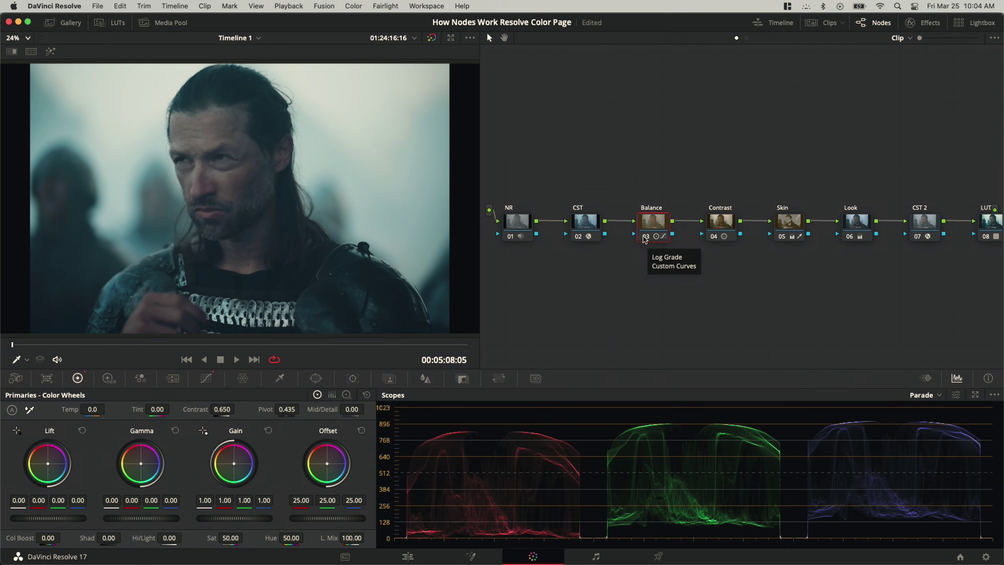
- Toggle Balance, then Balance through Look, off and on with Cmd+D to compare the grade
click(648, 236)
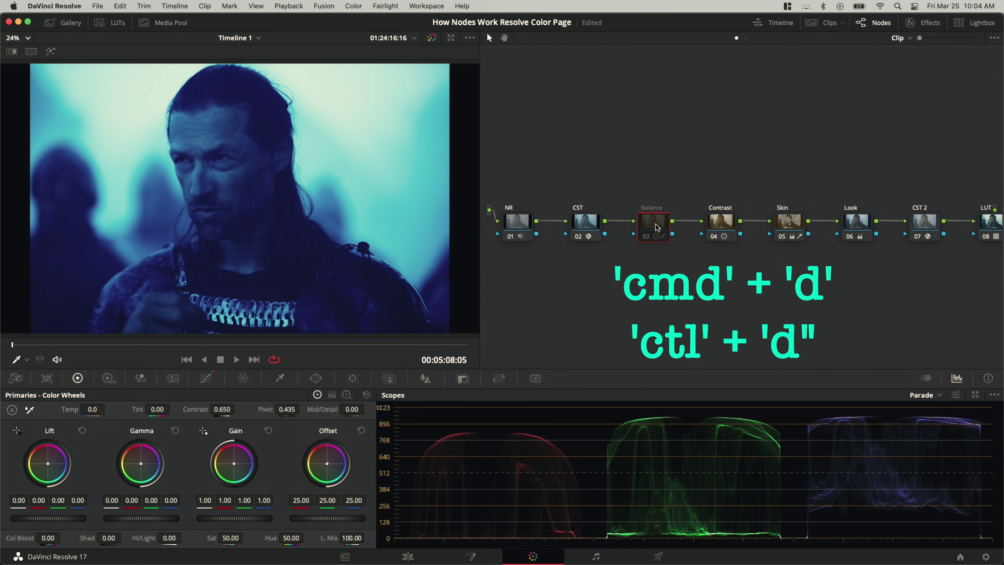
key(super+d)
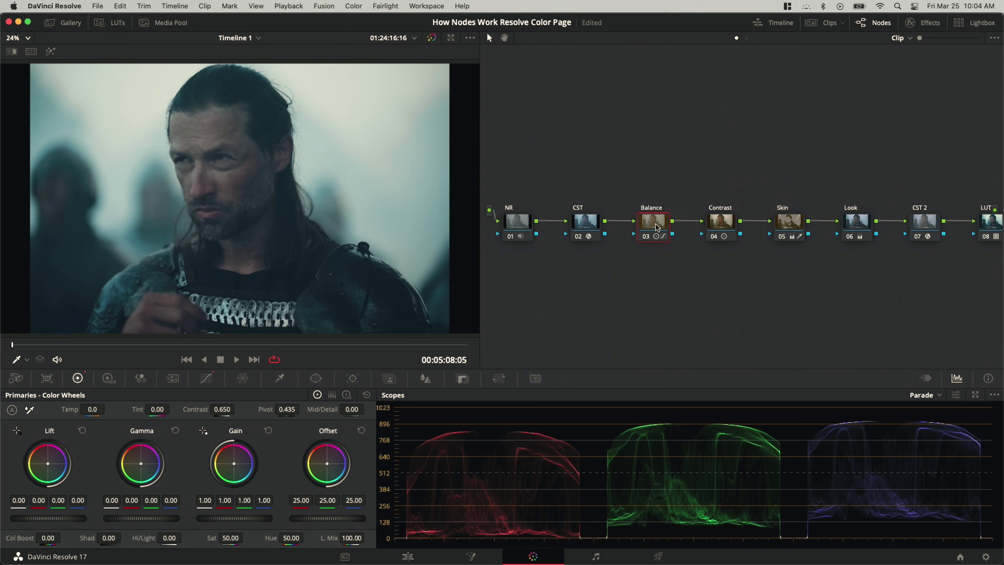
key(super+d)
key(super+d)
drag(641, 160, 860, 255)
key(super+d)
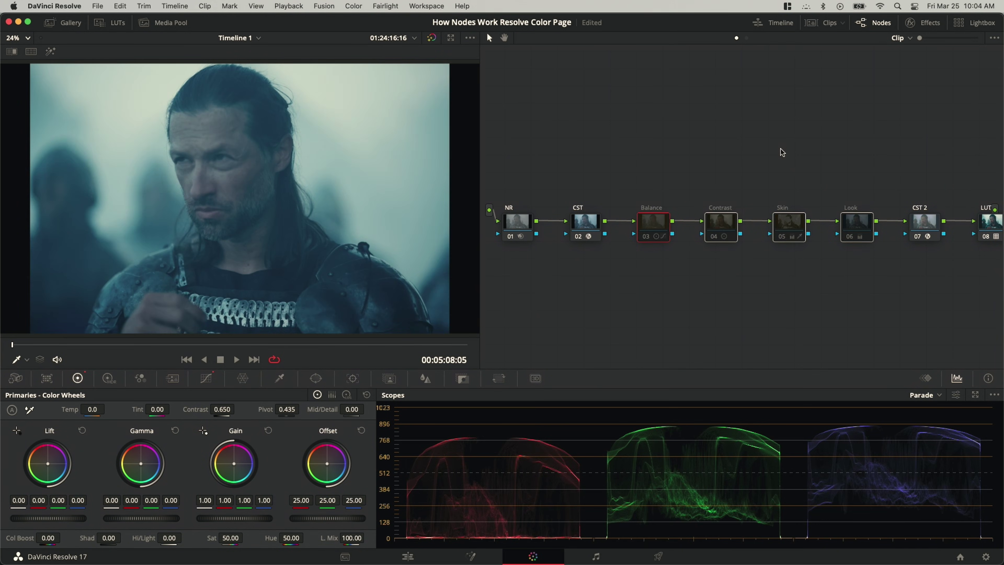
key(super+d)
key(super+d)
key(super+d)
key(super+d)
key(super+d)
click(782, 153)
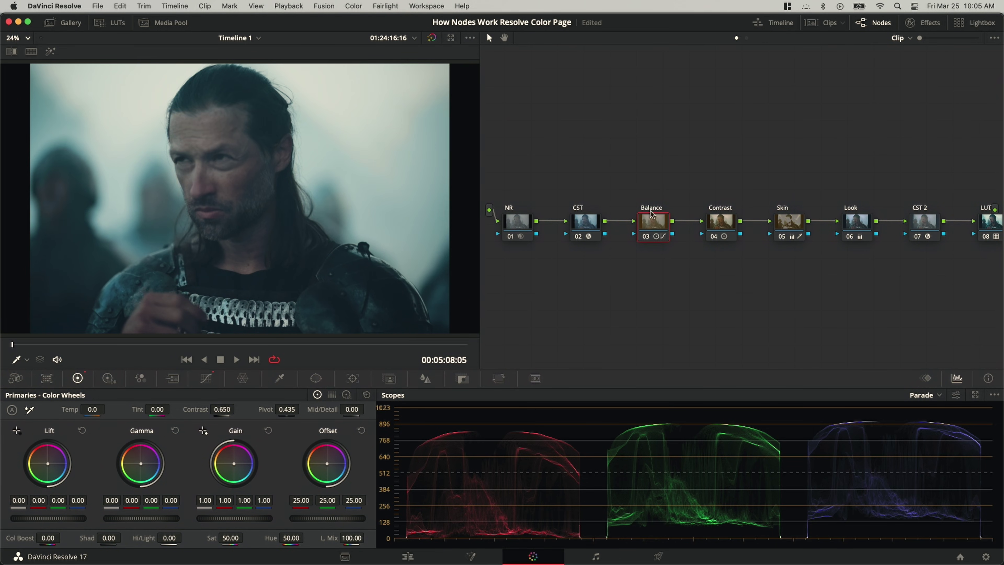
- Label the Balance node 'BALANCE' through Node Label
right_click(653, 227)
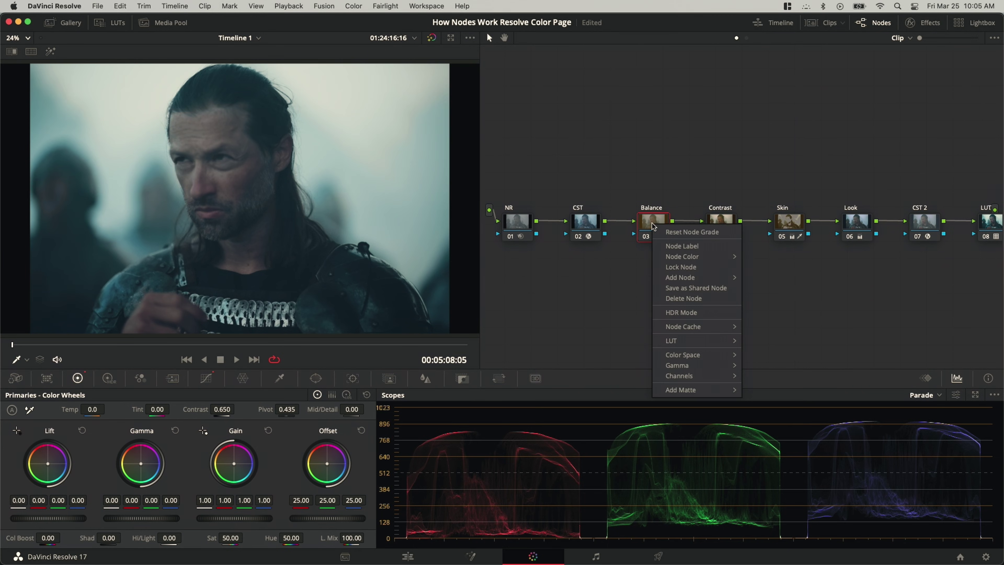
click(688, 246)
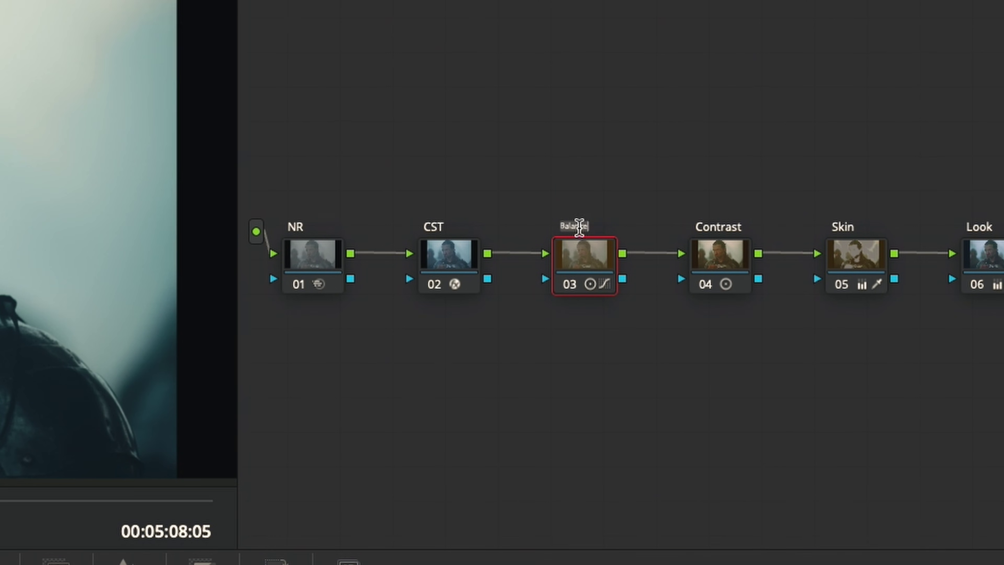
text(BALANCE)
key(Return)
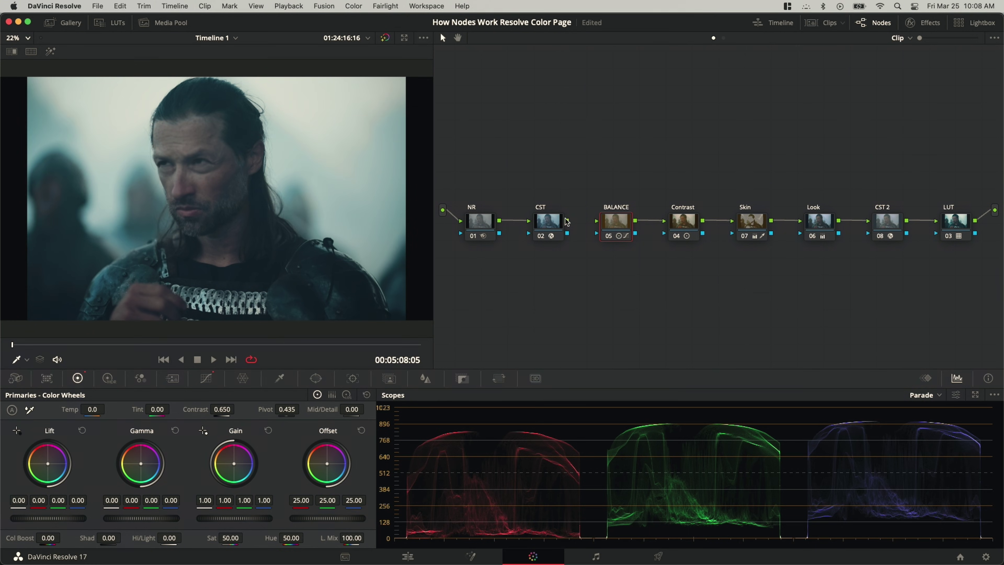
- Pull BALANCE out of the chain, delete its link, and connect CST directly to Contrast
drag(617, 233, 592, 282)
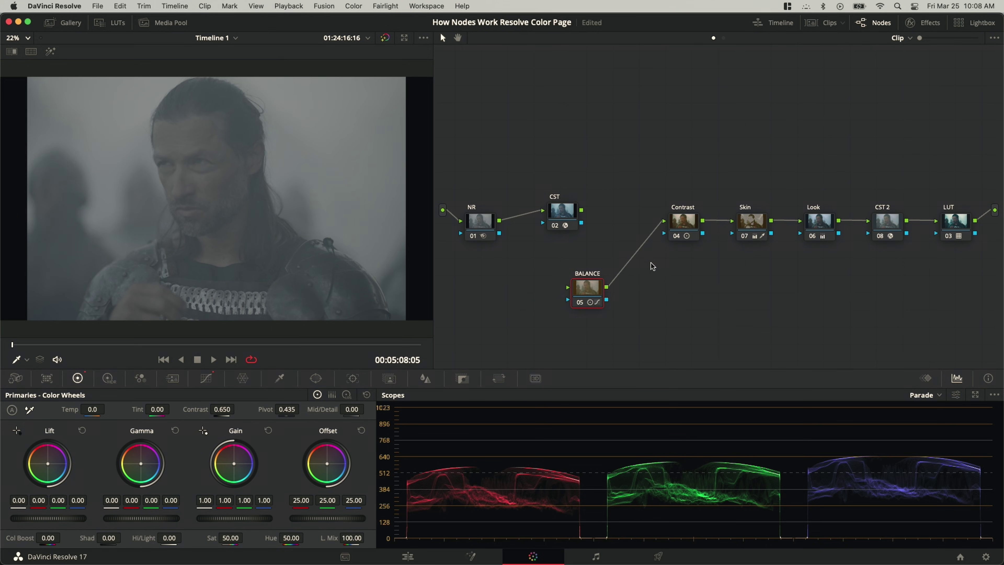
click(652, 241)
key(Delete)
drag(586, 211, 664, 223)
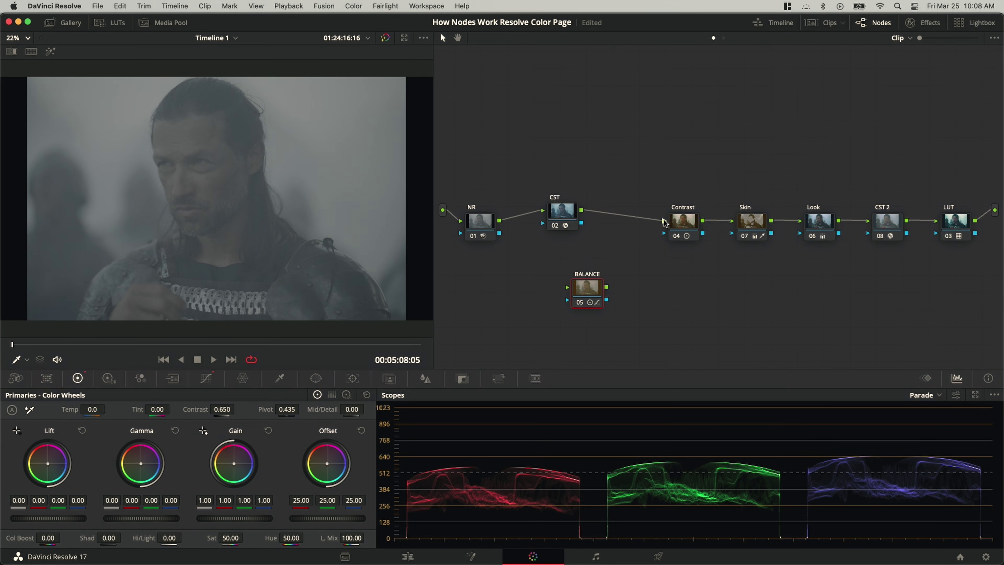
drag(666, 222, 664, 222)
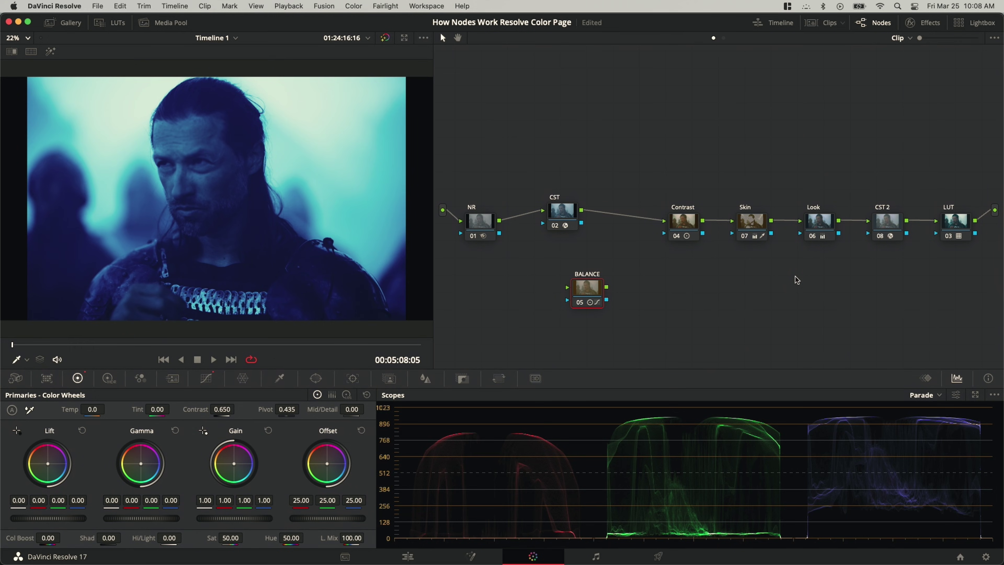
- Rearrange BALANCE and Contrast, wiring Contrast's output into Skin
drag(588, 288, 643, 290)
drag(682, 222, 629, 164)
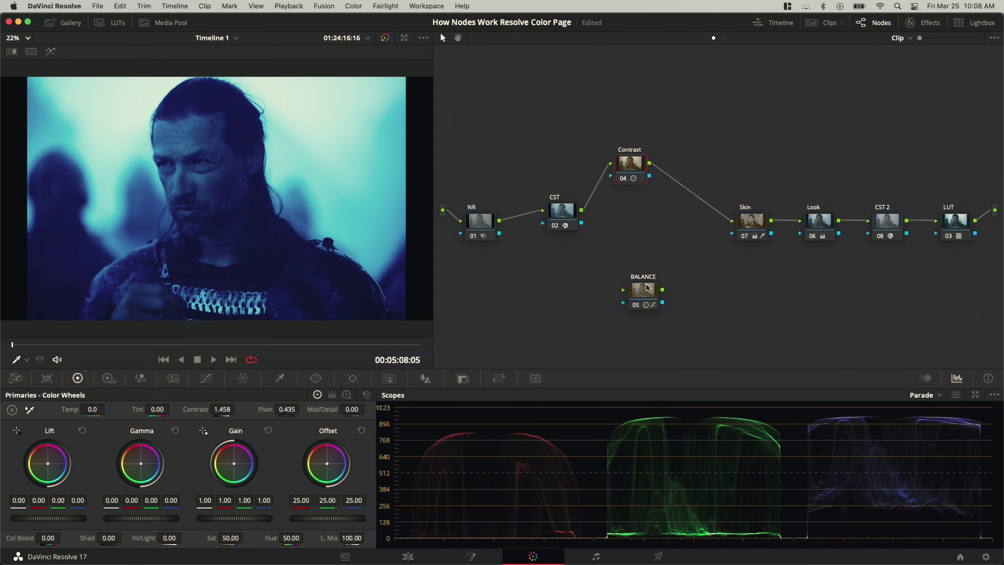
drag(647, 288, 677, 256)
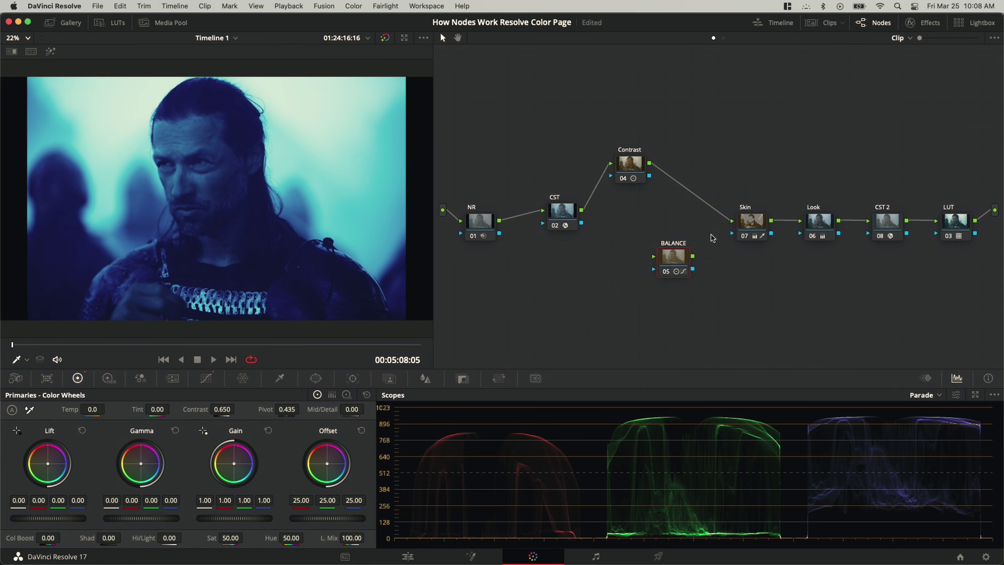
mouse_move(732, 221)
mouse_down()
mouse_move(720, 215)
mouse_move(654, 256)
mouse_move(734, 222)
mouse_up()
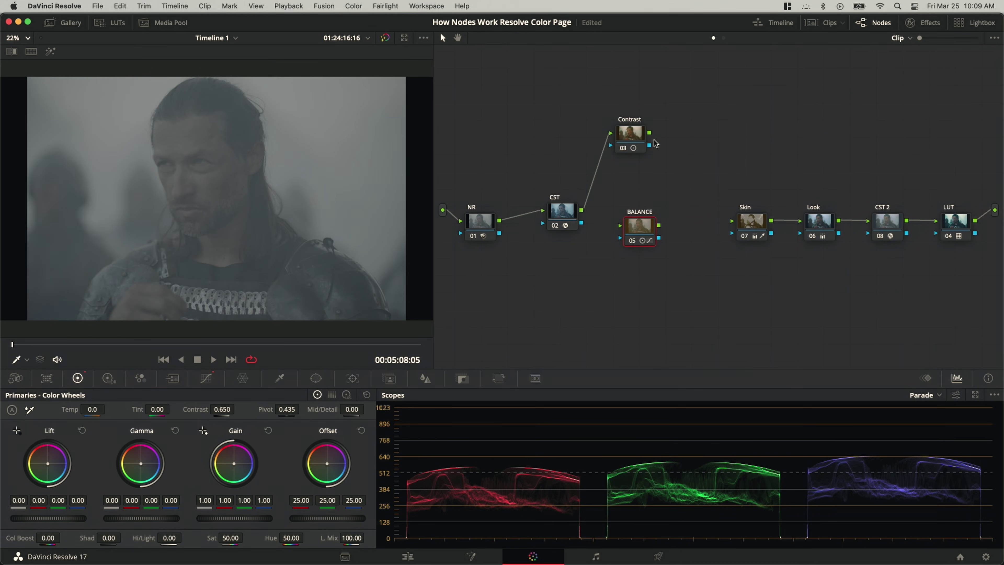
drag(650, 133, 731, 220)
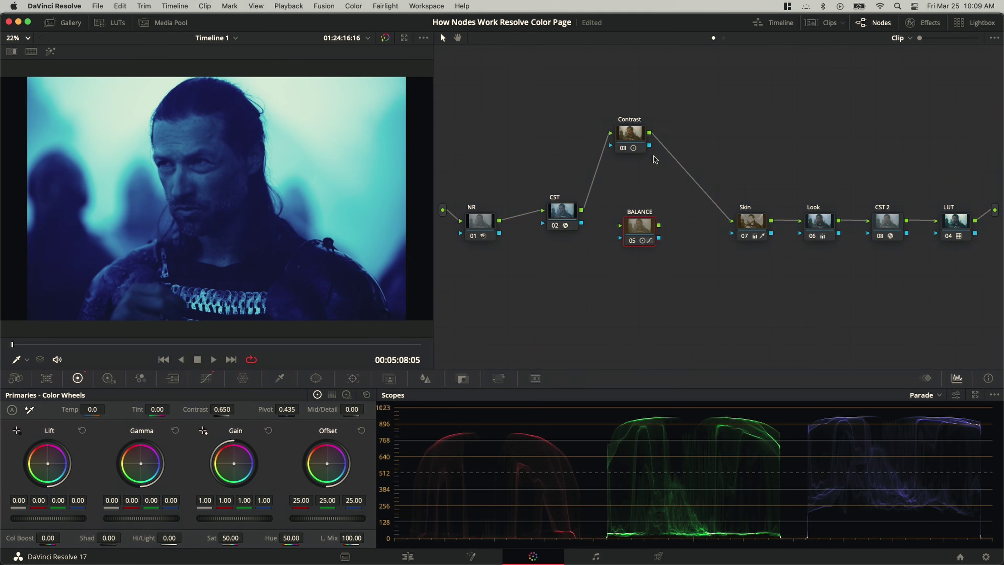
drag(636, 138, 688, 166)
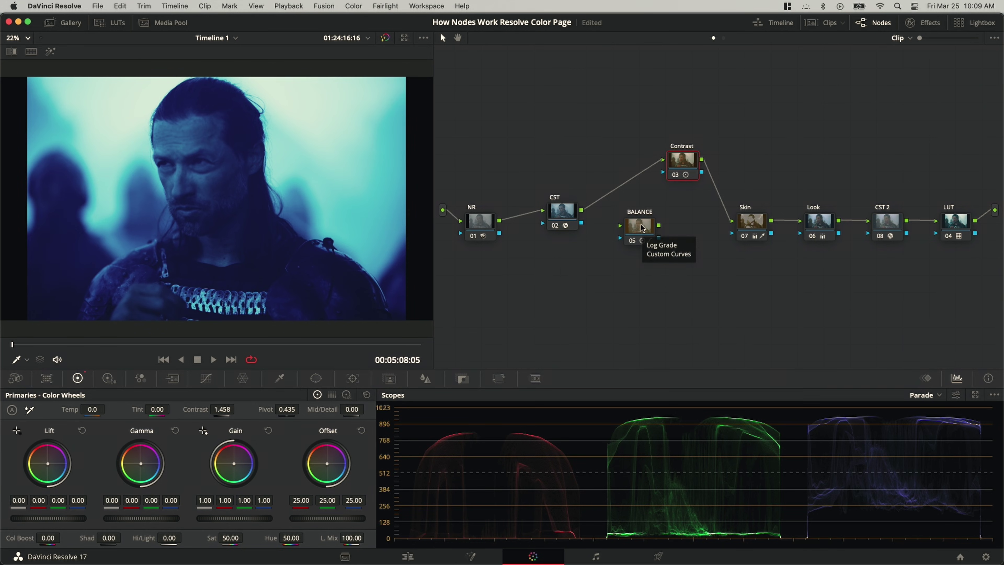
drag(642, 228, 625, 181)
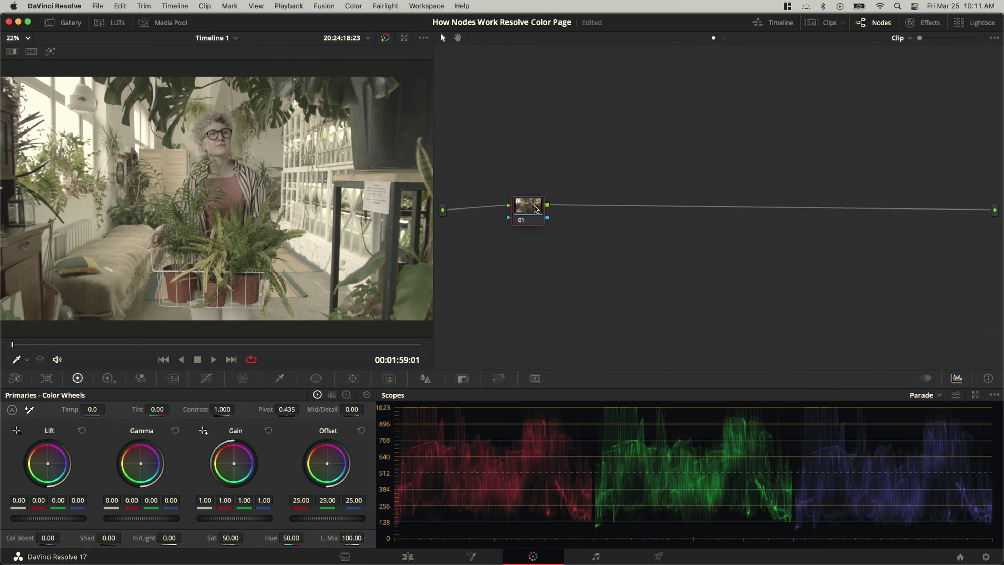
mouse_move(536, 209)
mouse_down()
mouse_move(525, 227)
mouse_move(541, 201)
mouse_move(527, 206)
mouse_up()
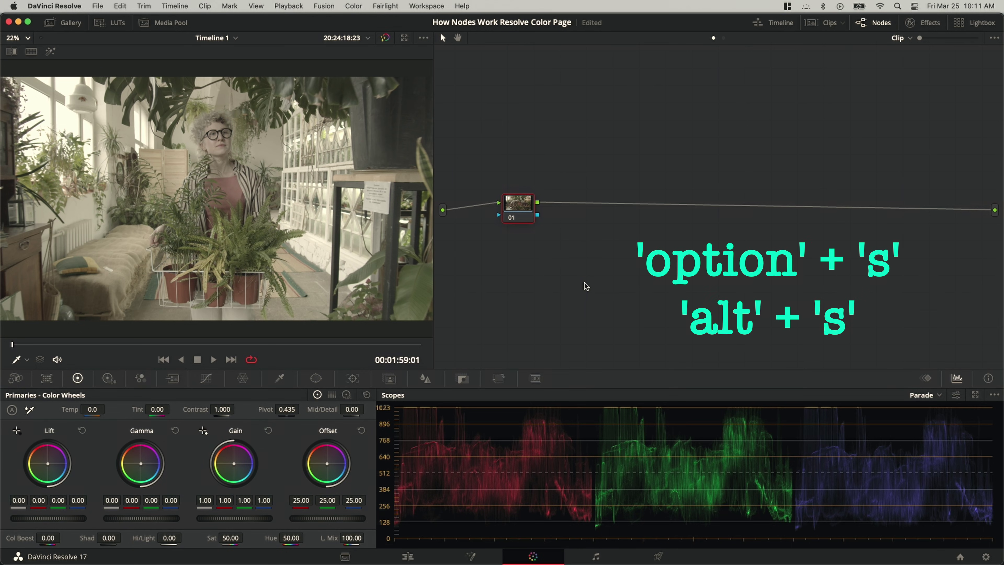
key(alt+s)
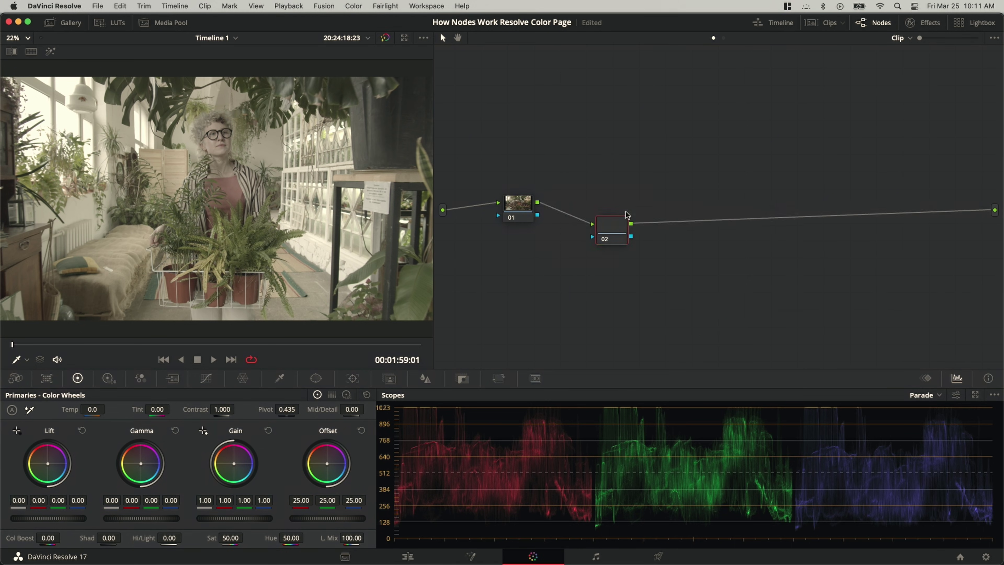
right_click(595, 207)
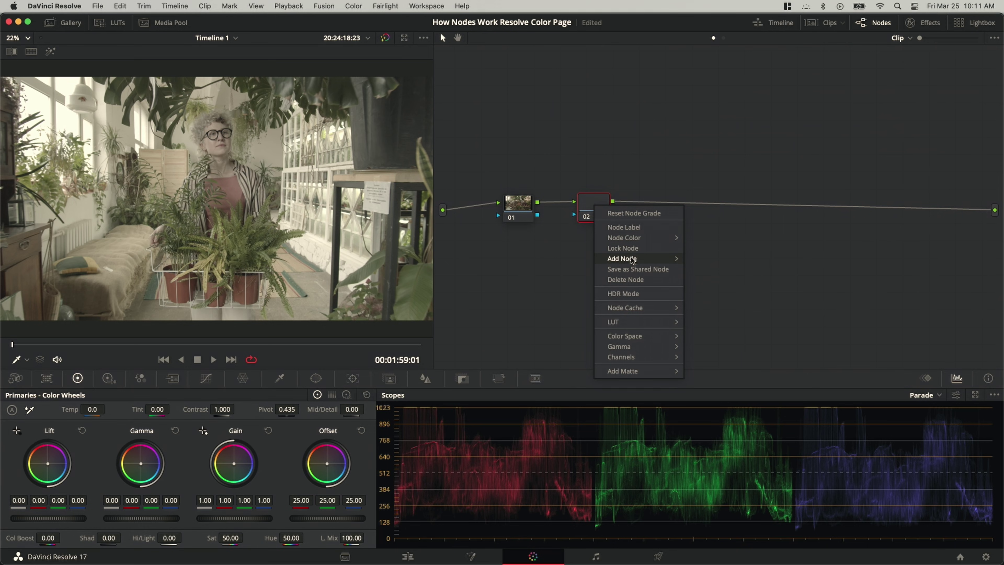
mouse_move(657, 258)
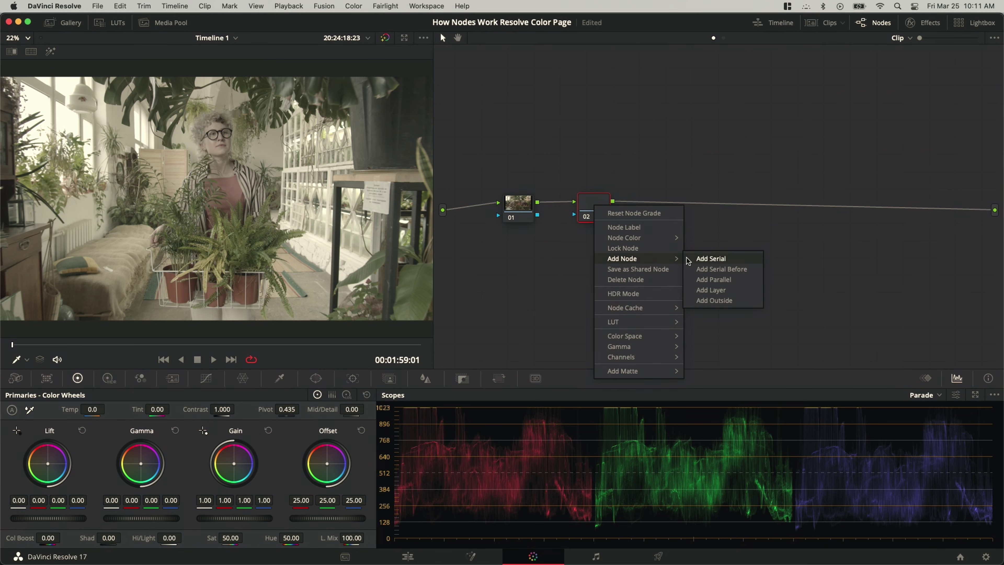
click(706, 280)
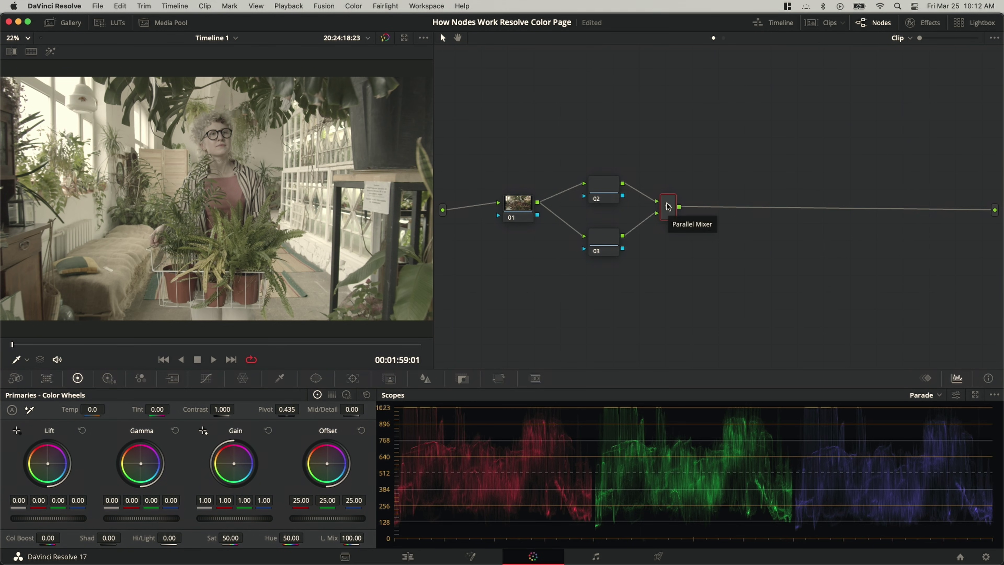
key(alt+s)
drag(713, 210, 730, 206)
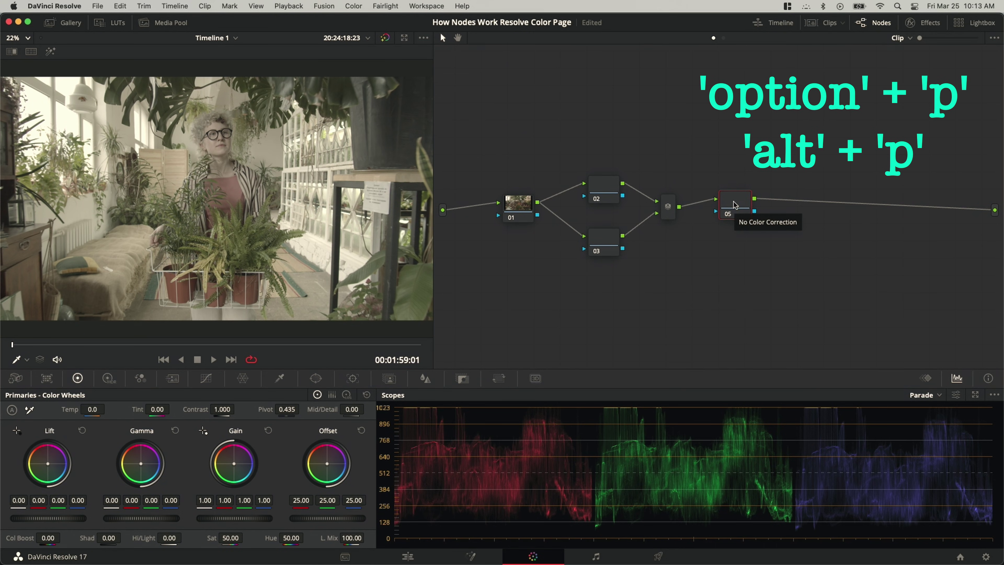
key(alt+p)
key(alt+p)
key(alt+p)
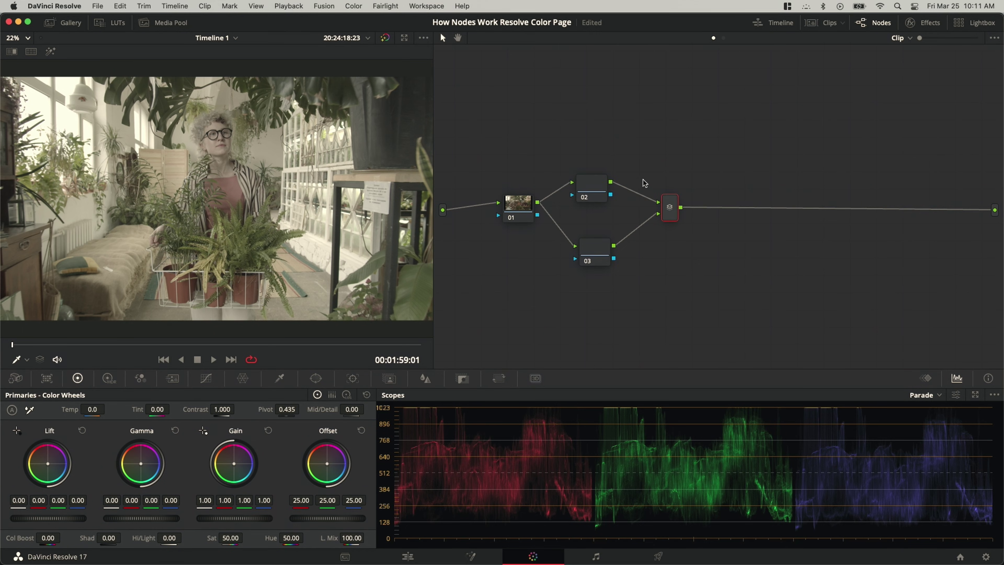
click(599, 195)
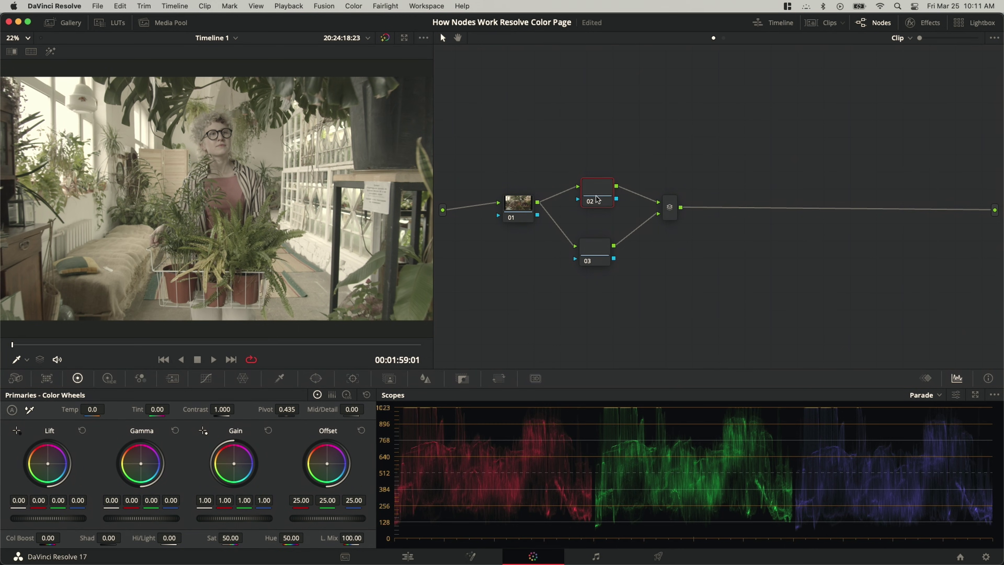
click(598, 248)
click(600, 196)
- Select node 03 in the RGB circles clip's Layer Mixer tree
click(594, 252)
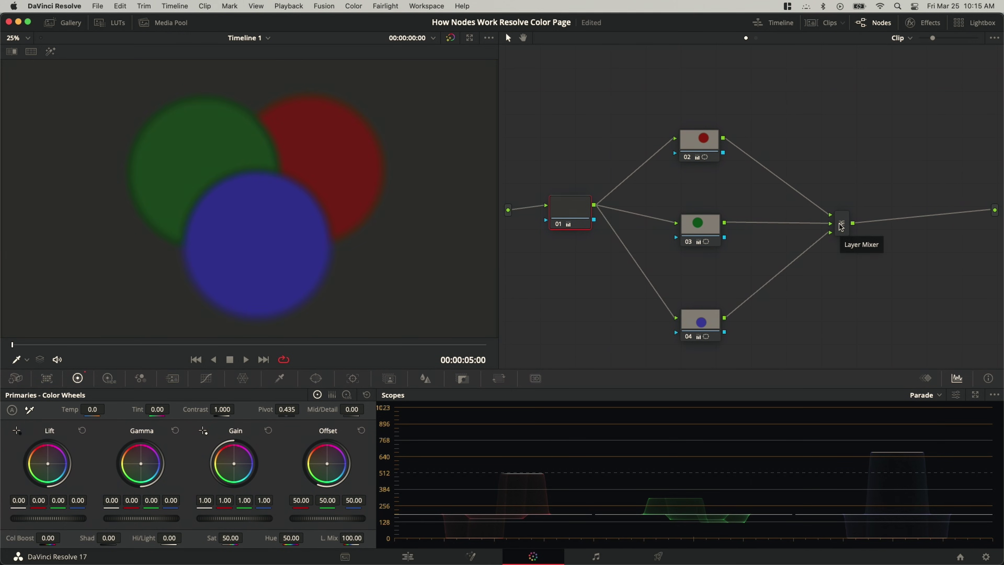
- Add serial node 06 after the repositioned Layer Mixer and convert it into layer nodes with Option+L
drag(846, 229, 833, 225)
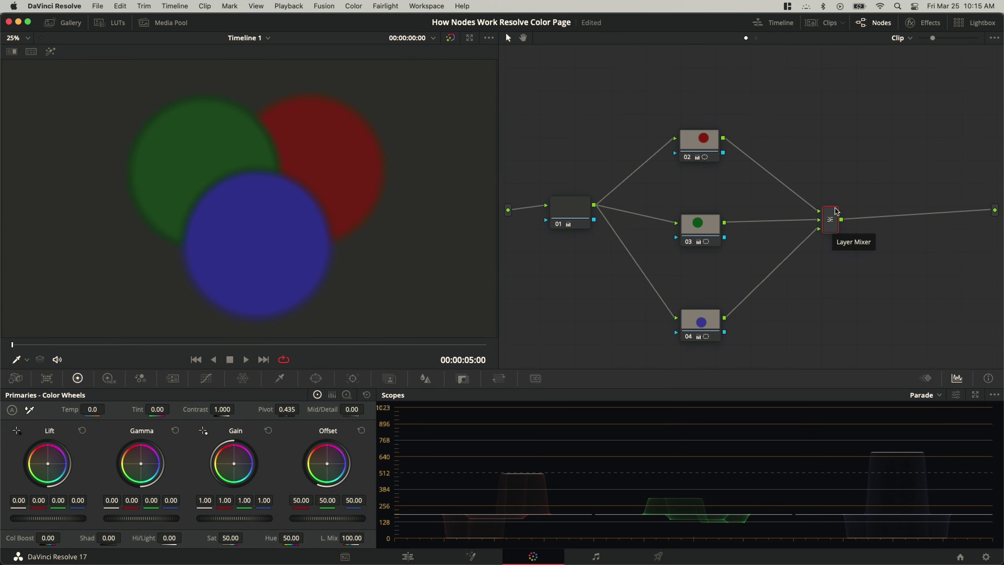
drag(832, 224, 818, 228)
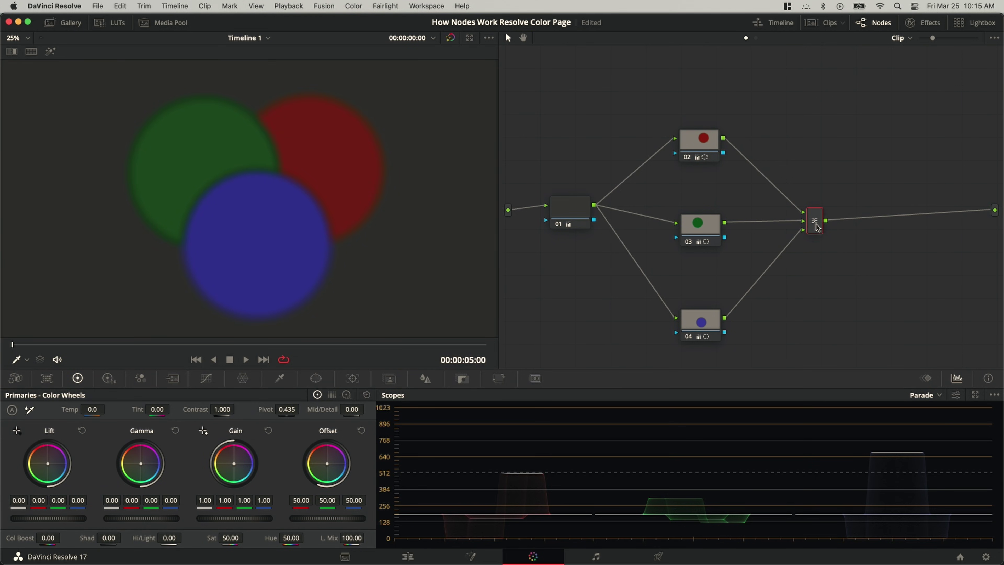
key(alt+s)
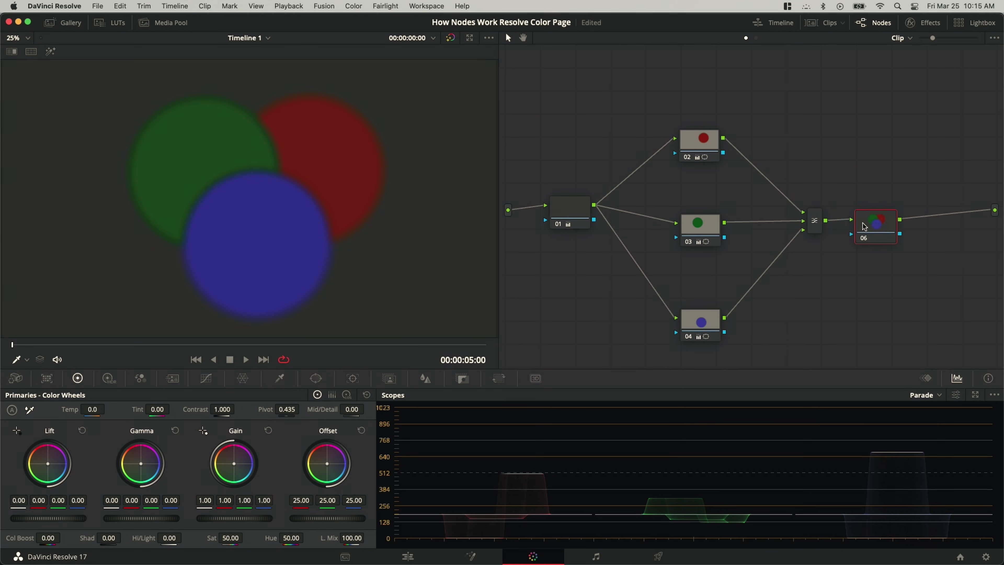
drag(878, 221, 883, 218)
right_click(884, 218)
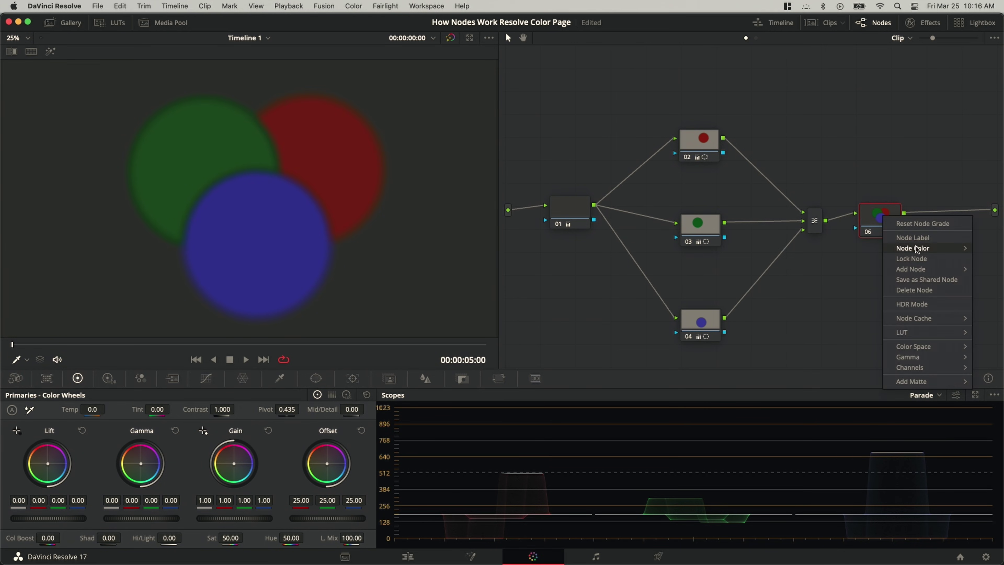
mouse_move(923, 268)
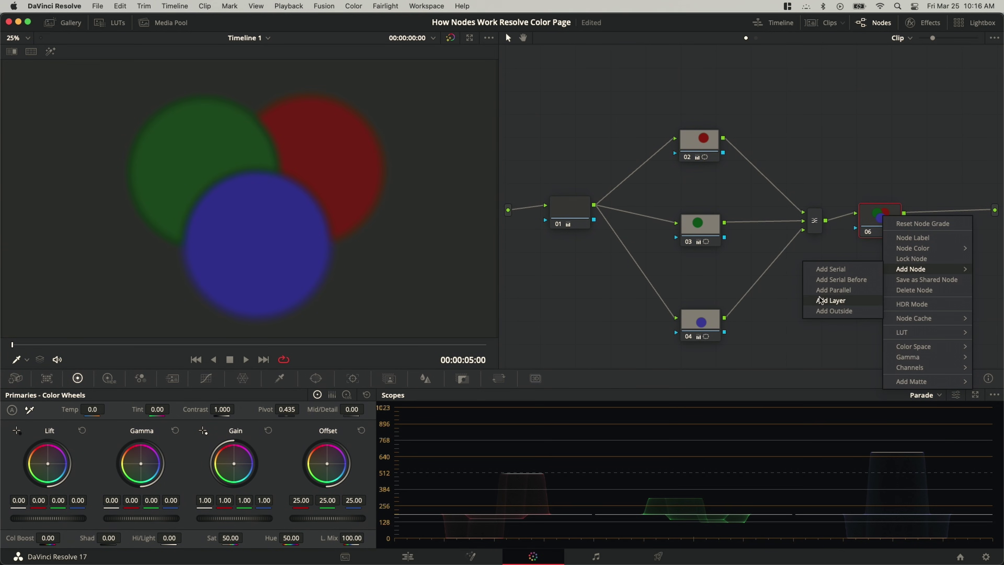
click(876, 223)
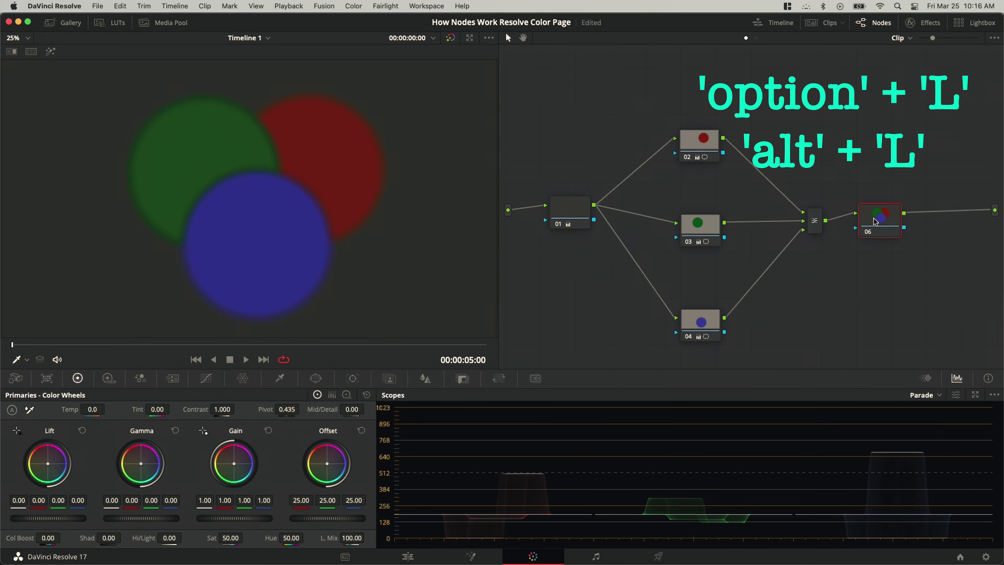
key(alt+l)
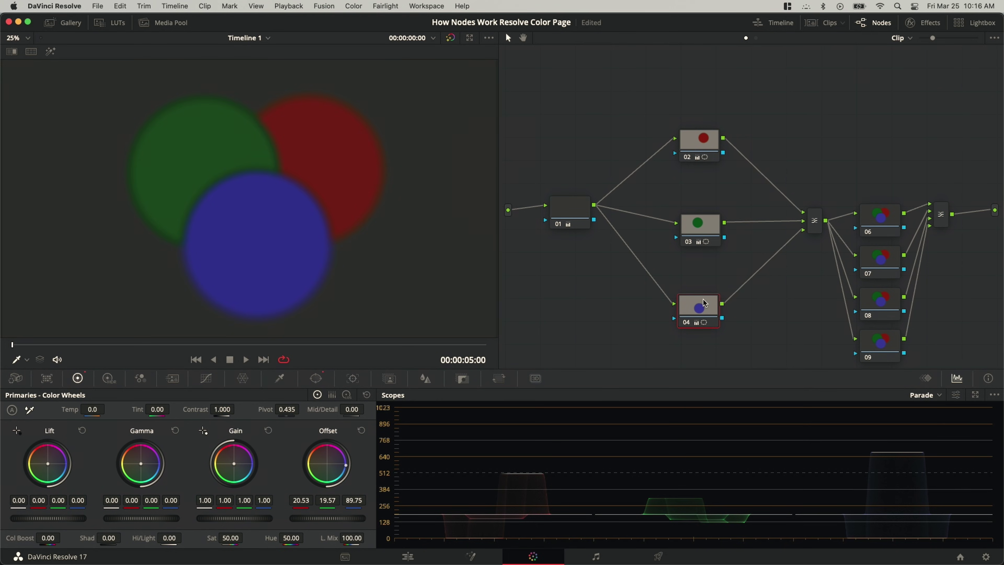
- Review circle nodes 02–04 and their mixer link, then scroll the Clips strip to the warrior clip
drag(707, 304, 711, 300)
click(715, 230)
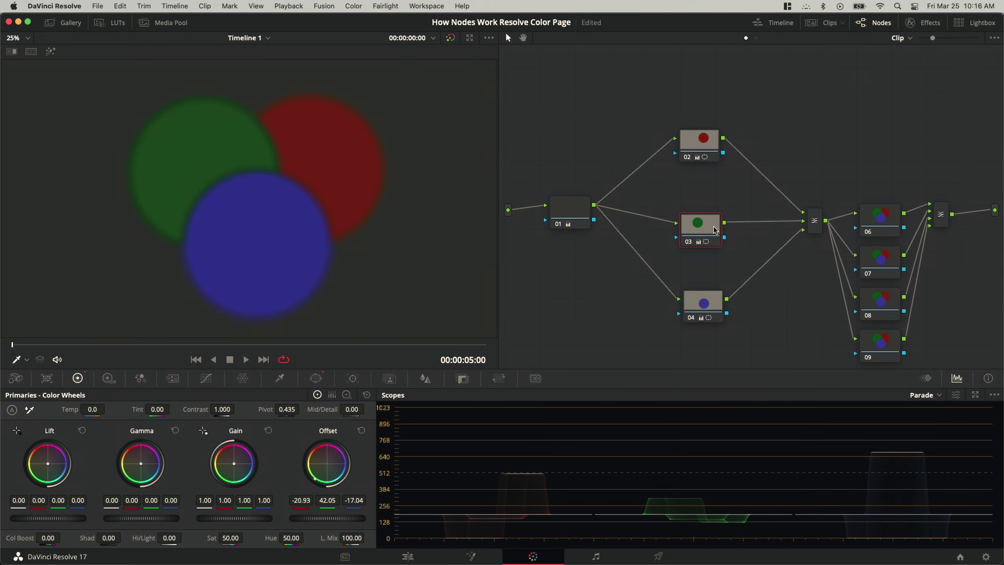
click(709, 303)
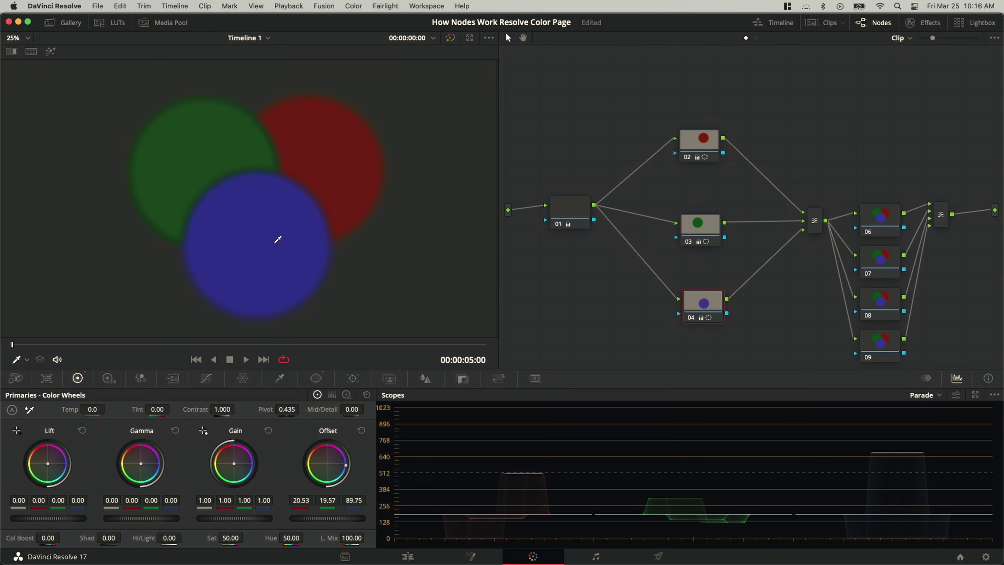
click(700, 230)
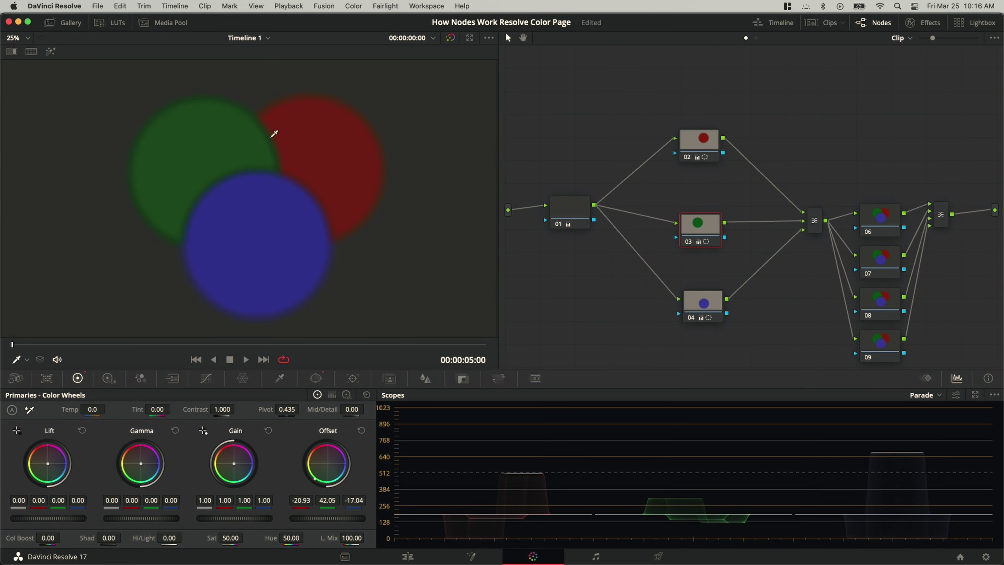
click(707, 153)
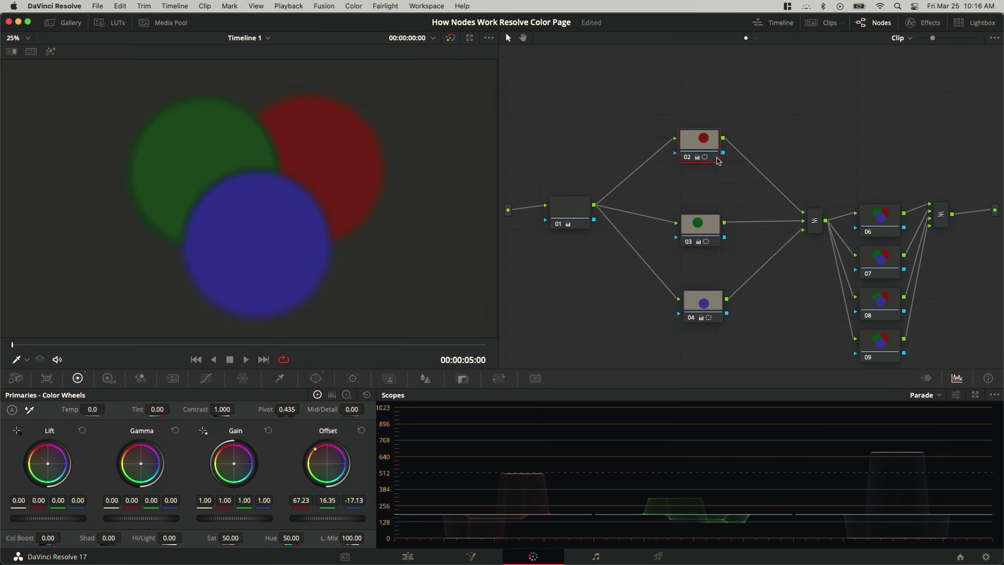
click(799, 210)
click(822, 25)
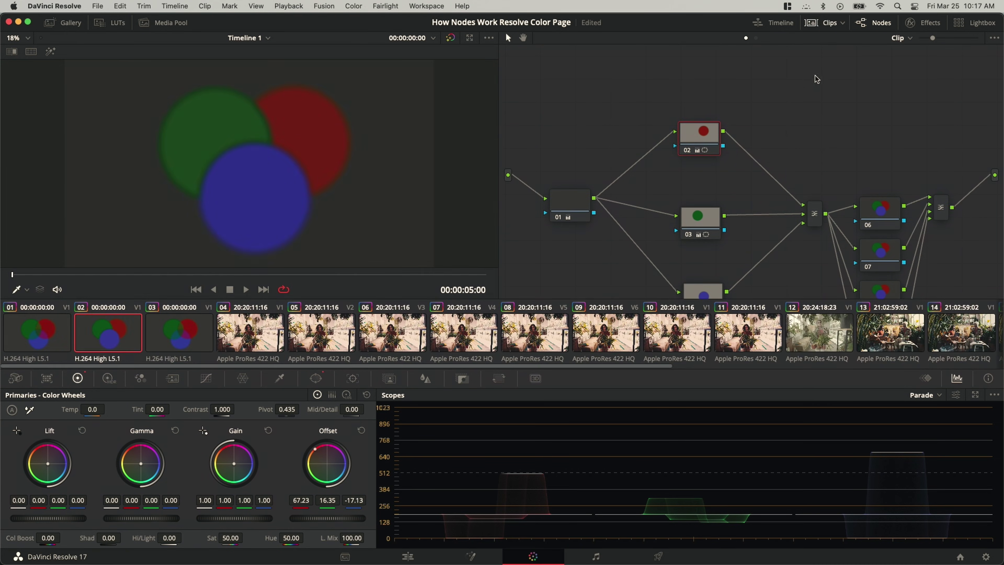
scroll(619, 340, right, 10)
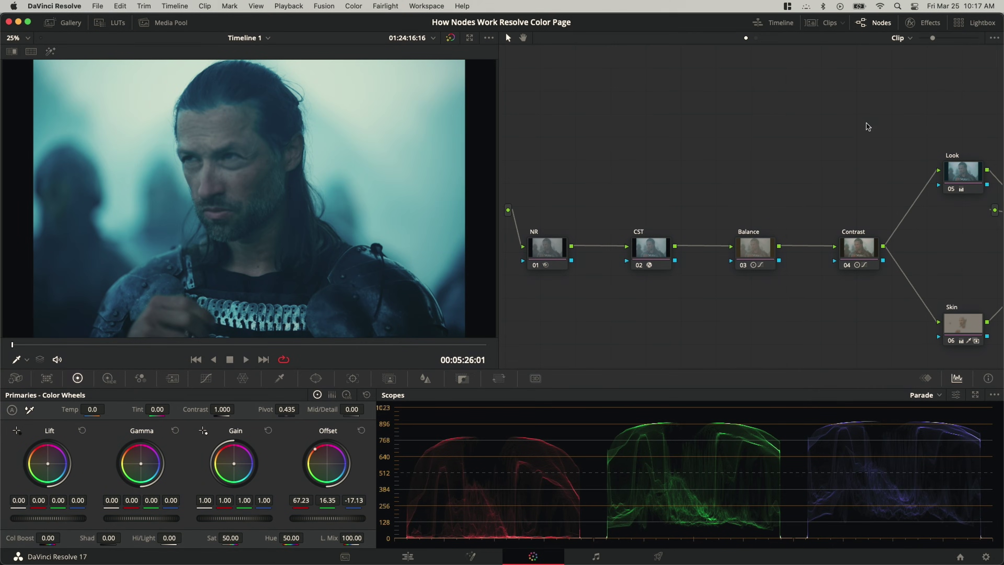
- Zoom out the node graph and shift the Contrast node and parallel mixer slightly left
drag(931, 38, 917, 38)
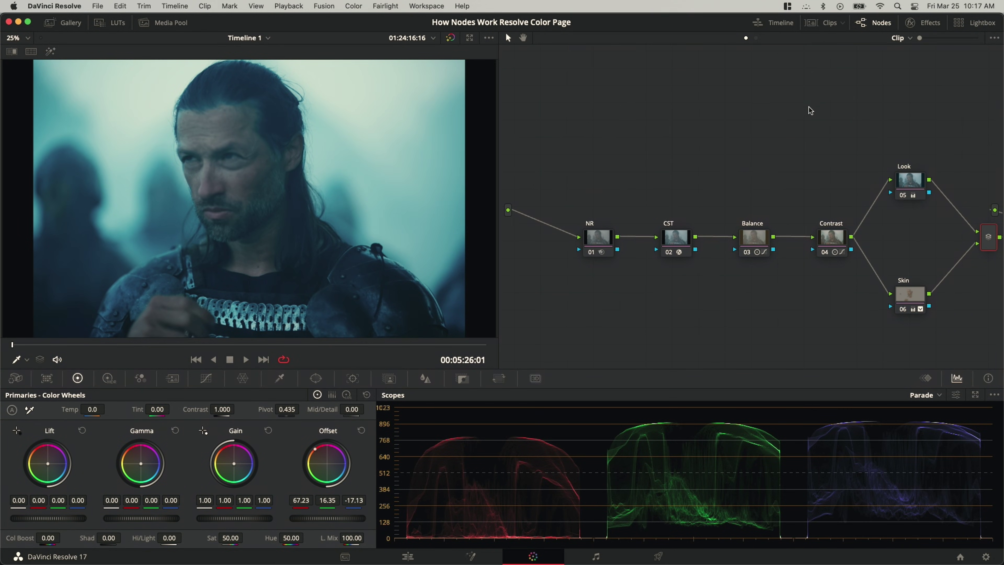
scroll(830, 112, right, 5)
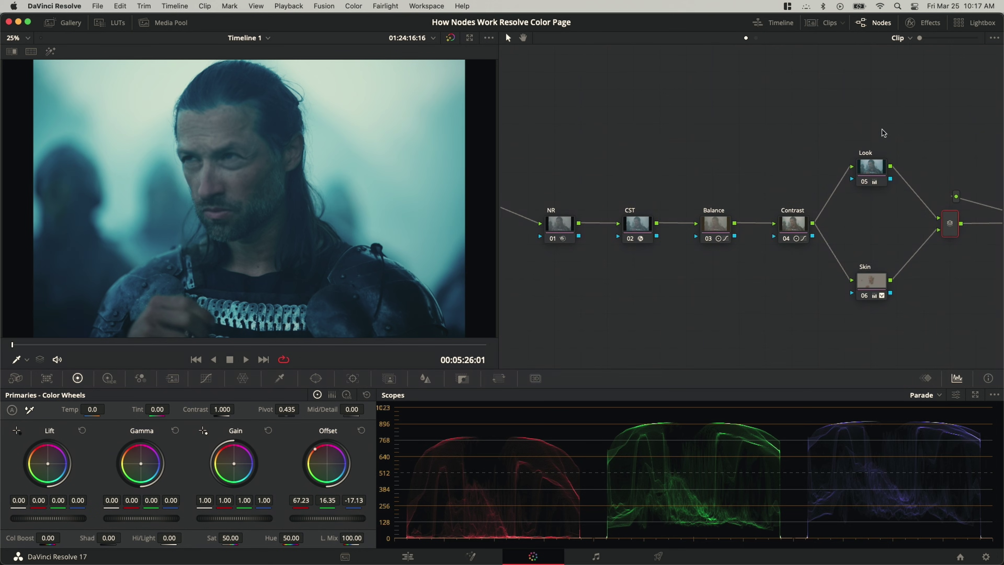
scroll(846, 115, down, 2)
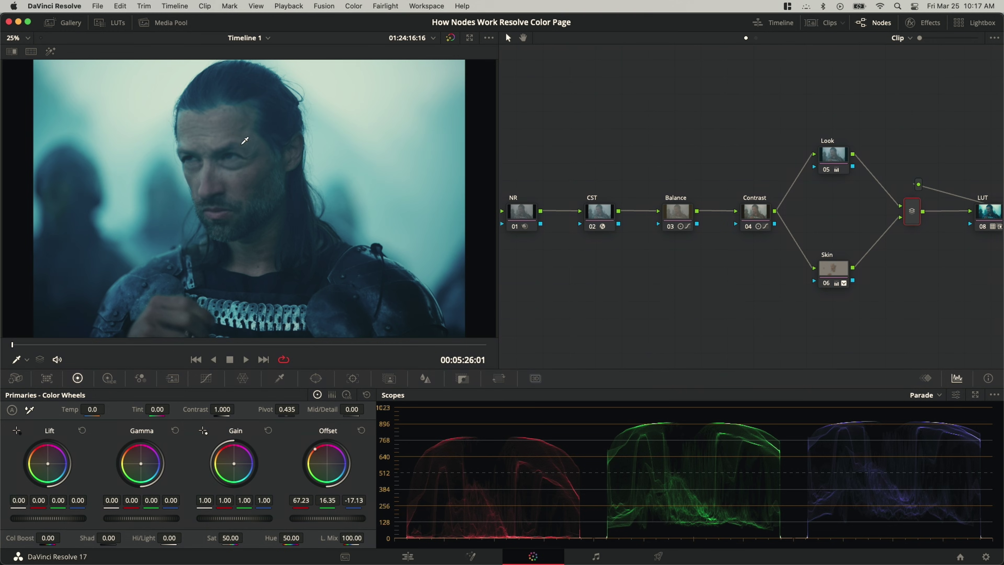
click(842, 272)
drag(758, 220, 747, 220)
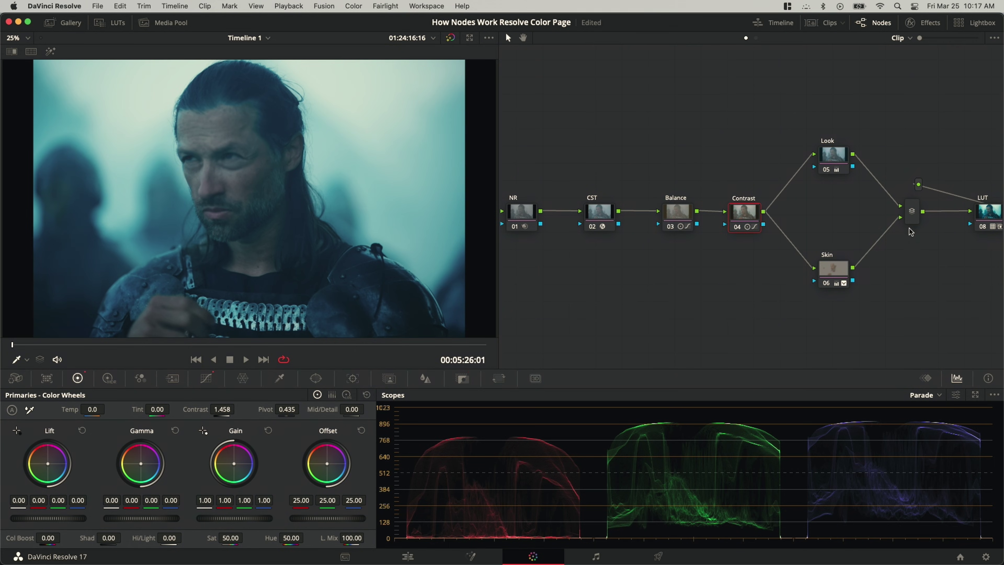
drag(913, 220, 904, 220)
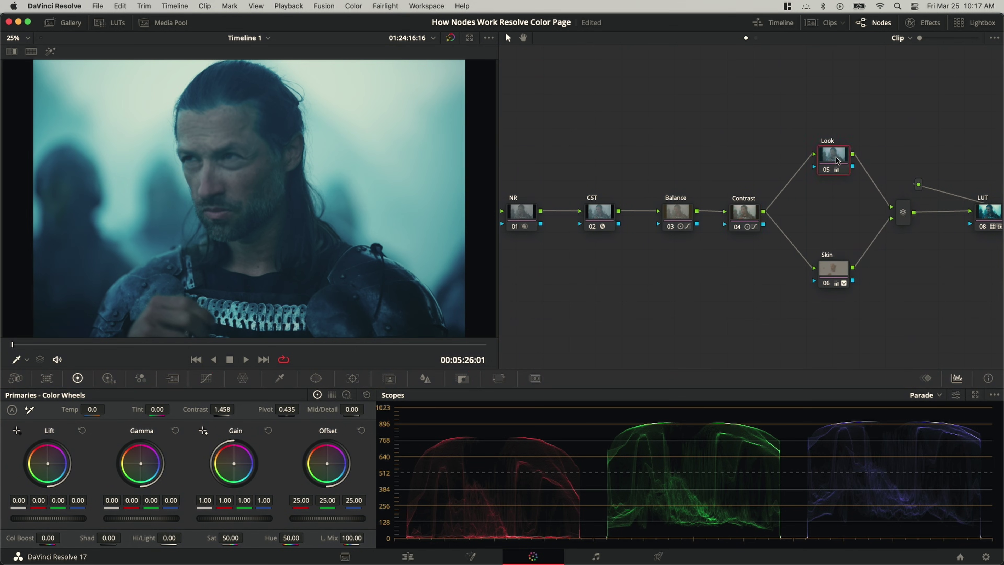
- Push the Look node's Offset toward blue (10.55, 24.75, 35.85) and move the Skin node up
click(835, 158)
drag(331, 467, 330, 468)
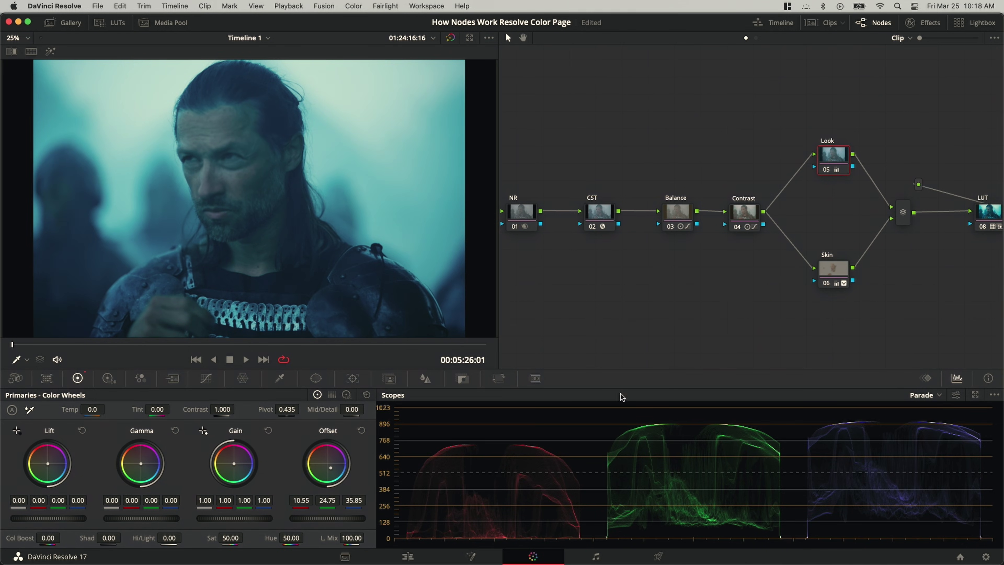
drag(837, 275, 835, 261)
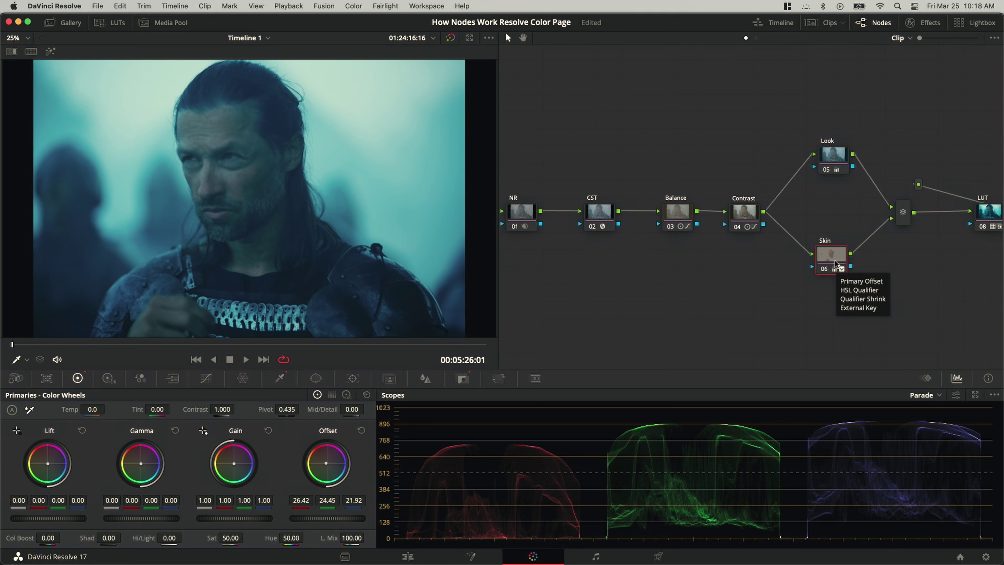
- Show the Skin node's qualifier key as a grey matte in the viewer
click(280, 378)
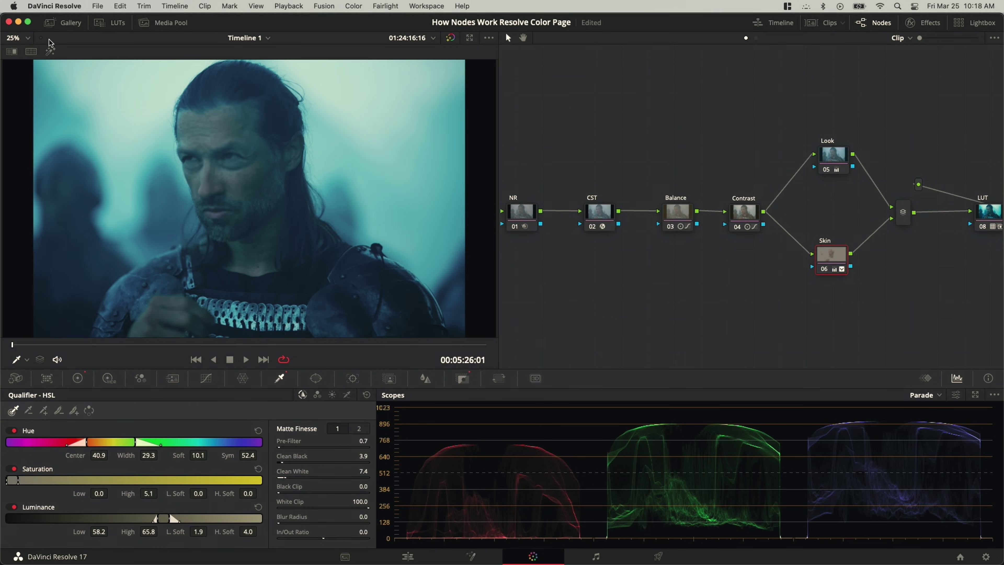
click(50, 52)
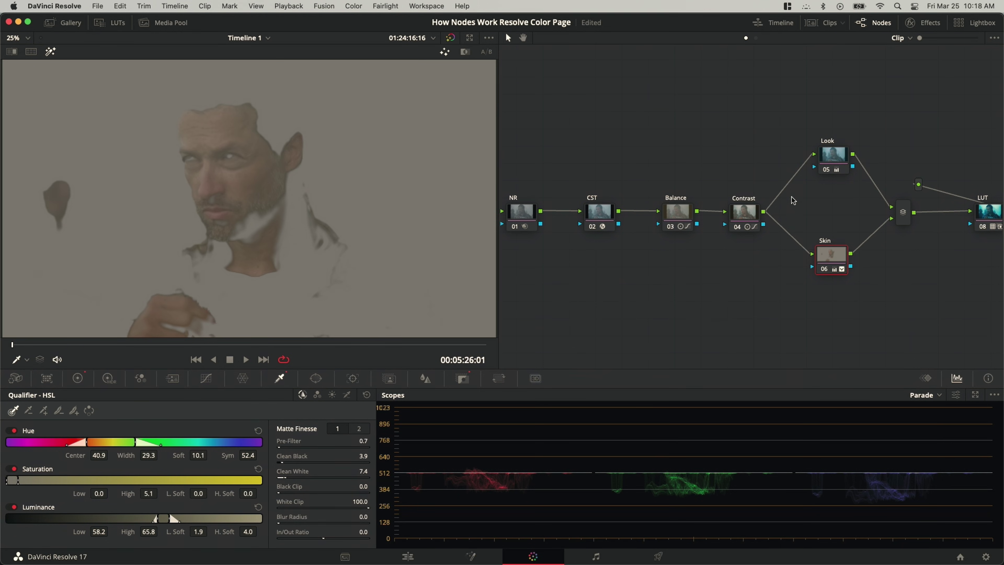
click(834, 158)
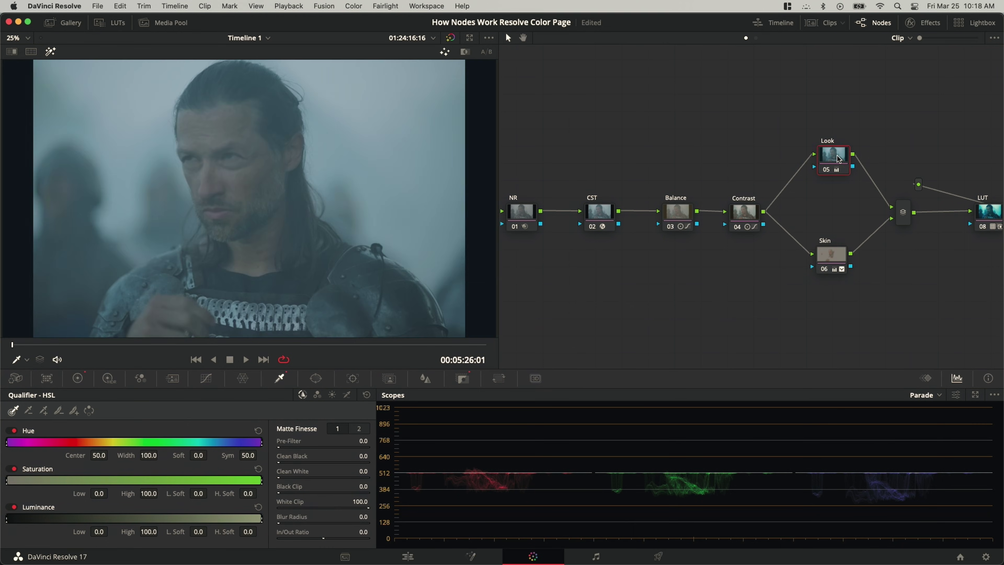
click(754, 216)
click(831, 256)
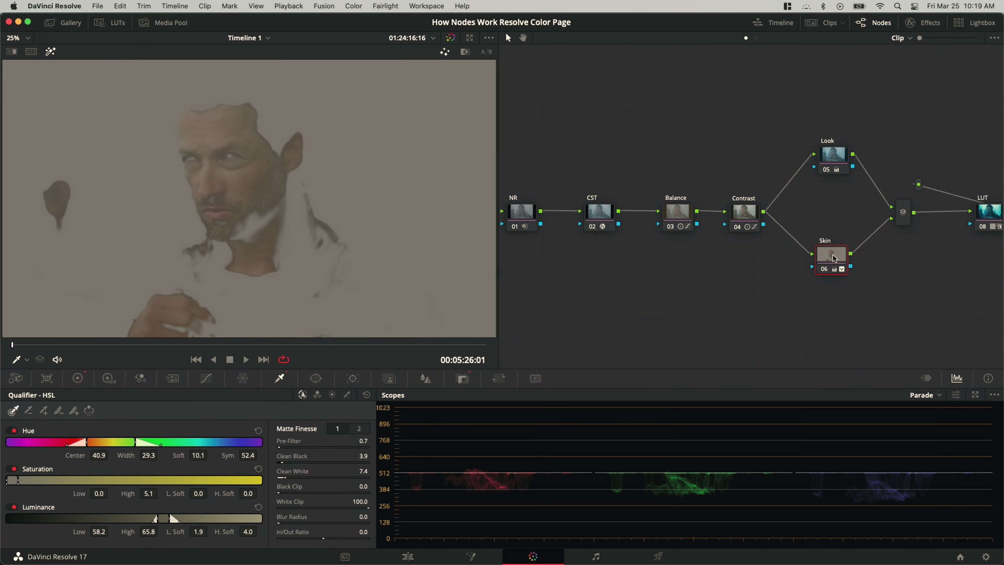
- Return the viewer to the full-colour image and make the Look node current
click(48, 56)
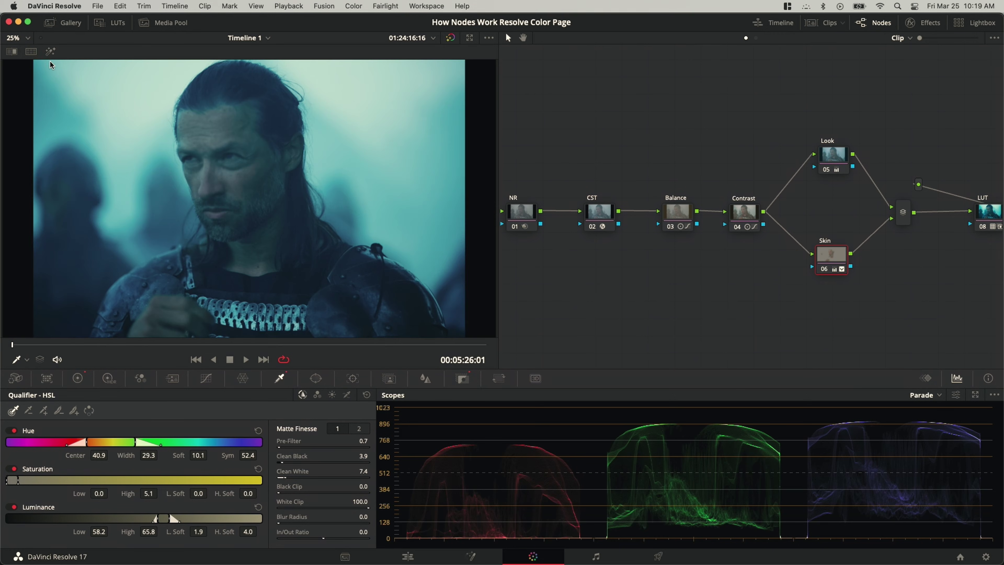
click(839, 168)
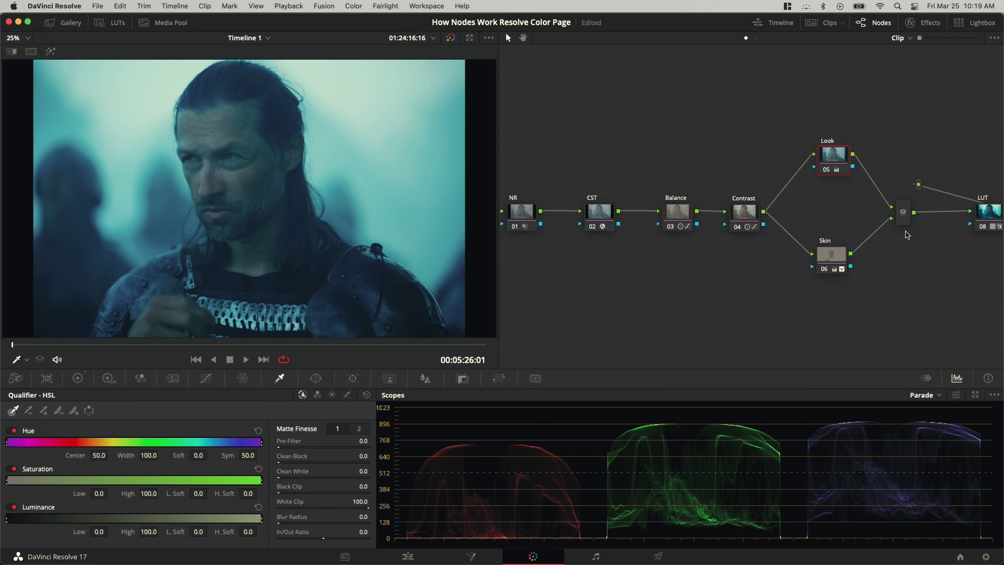
mouse_move(829, 269)
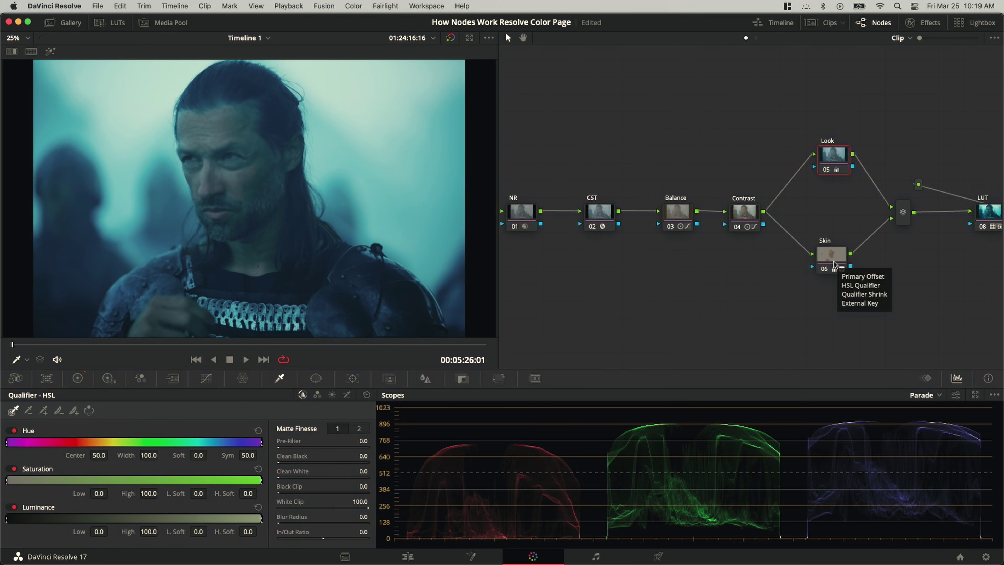
- Toggle the Skin node off and on twice to compare its warming of the man's face
click(824, 270)
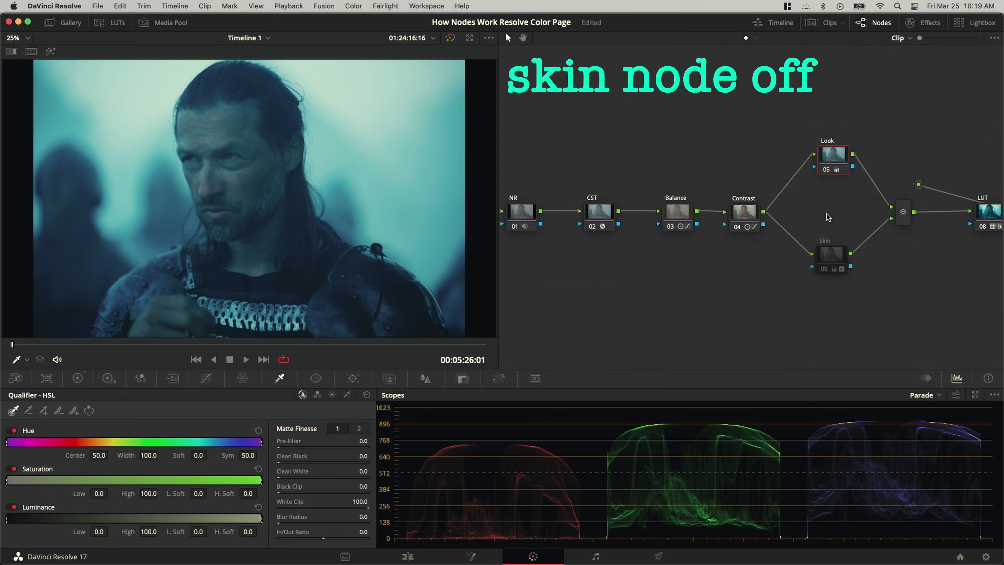
click(825, 271)
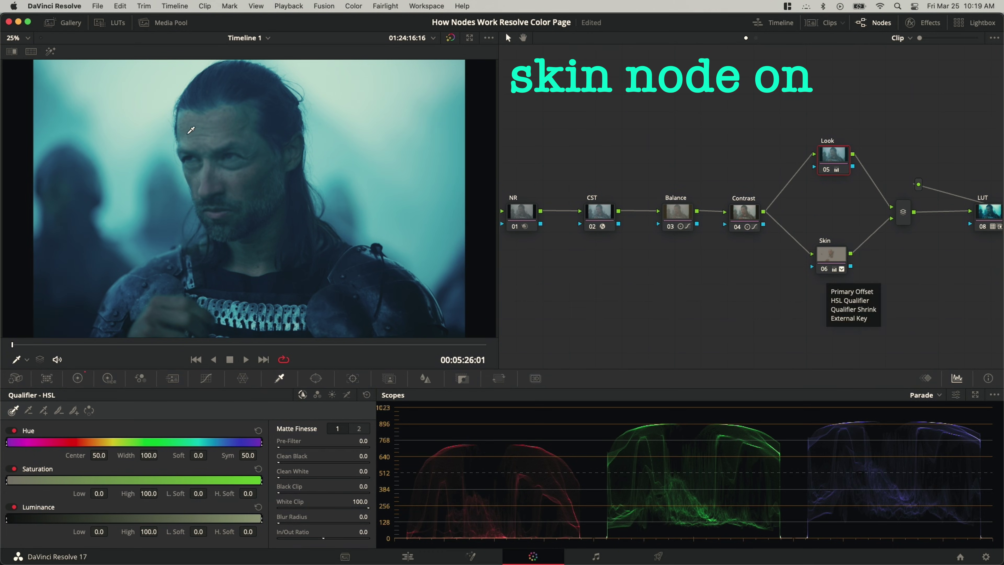
scroll(293, 131, up, 5)
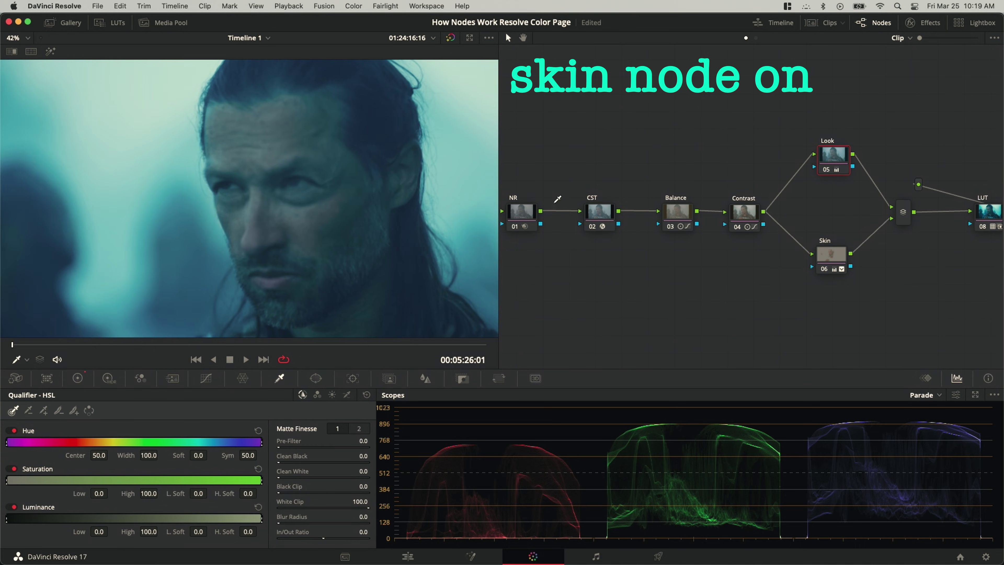
click(826, 269)
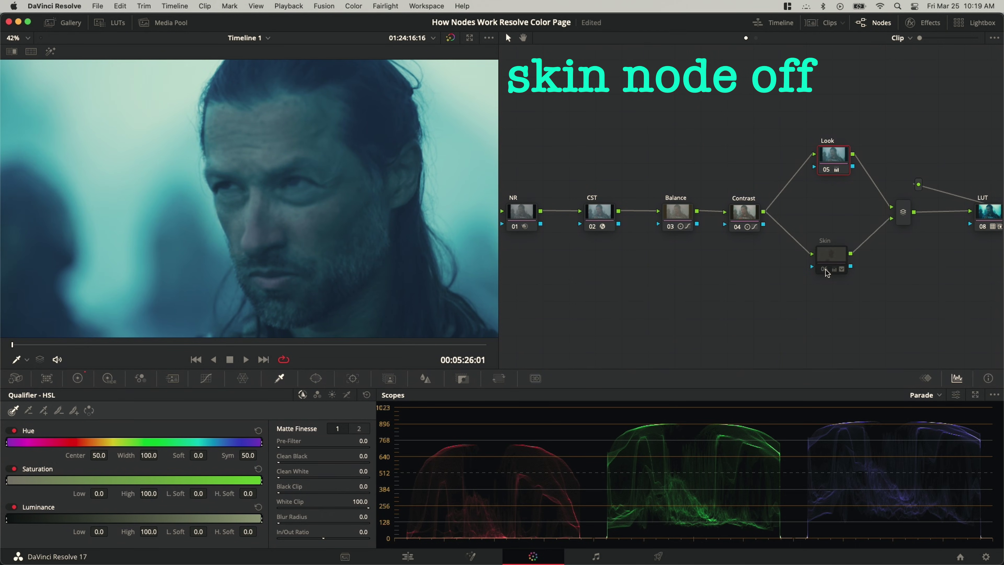
click(825, 269)
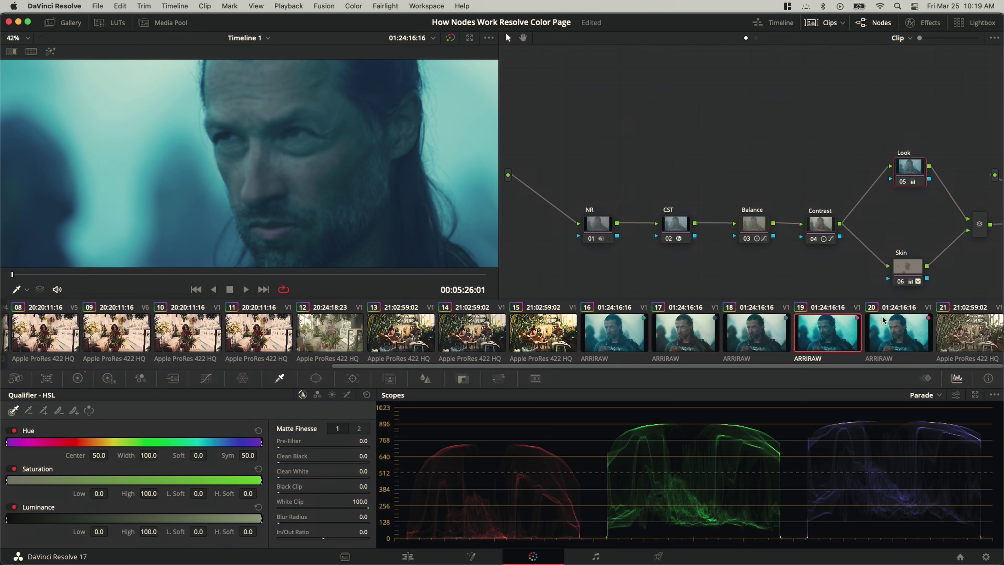
- Load clip 20, raise its Skin node, and push the Look node's Offset wheel toward blue
click(891, 328)
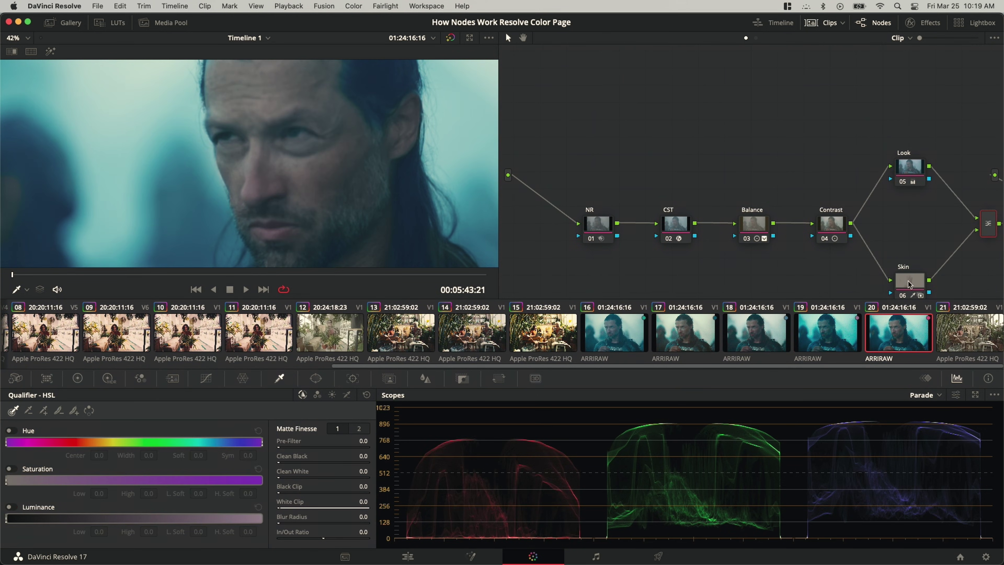
drag(909, 284, 909, 261)
click(913, 176)
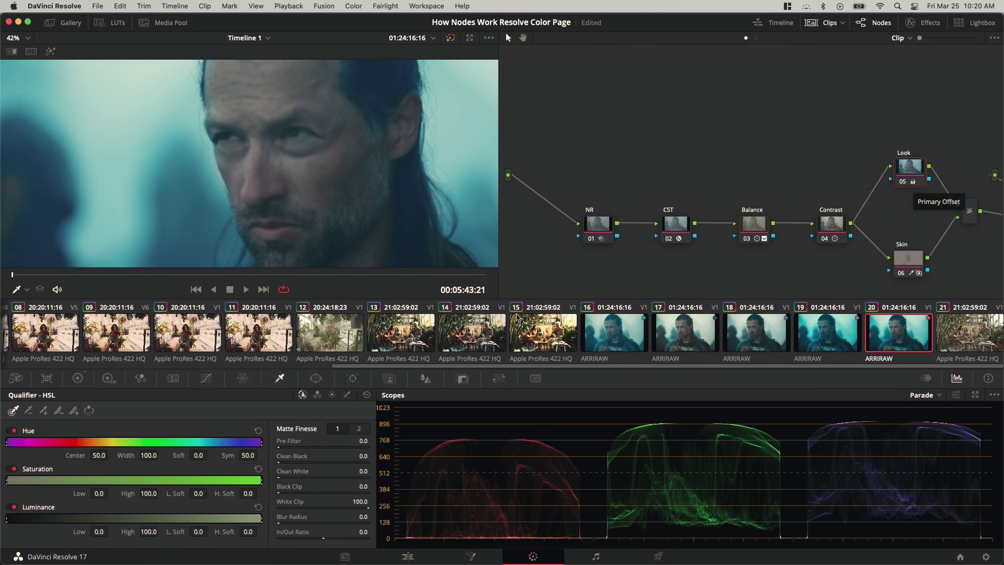
click(913, 182)
drag(336, 472, 337, 472)
- View the Skin qualifier matte, compare clip 19, then rearrange clip 20's Look and Skin nodes
click(895, 270)
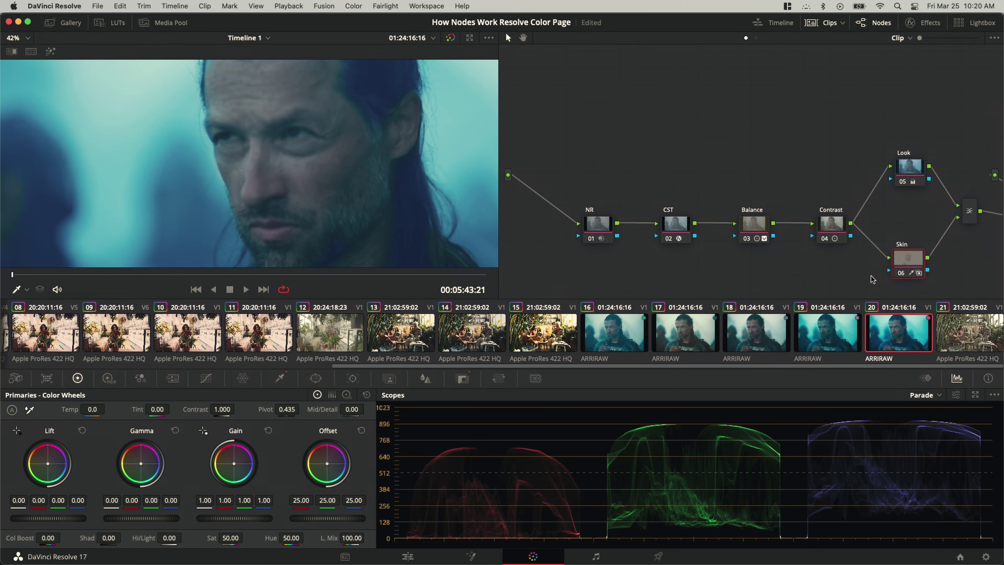
mouse_move(911, 275)
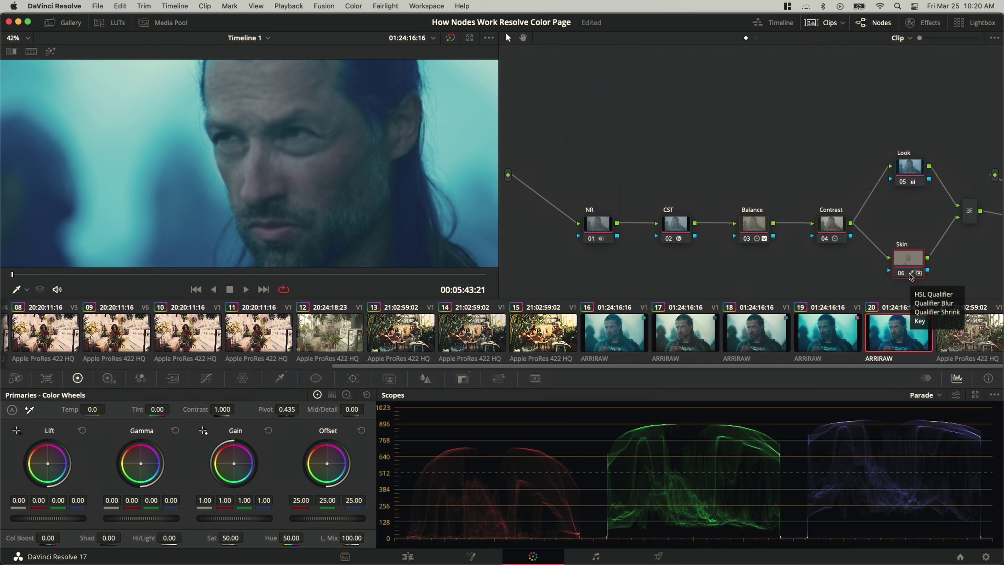
click(285, 375)
click(50, 52)
click(839, 338)
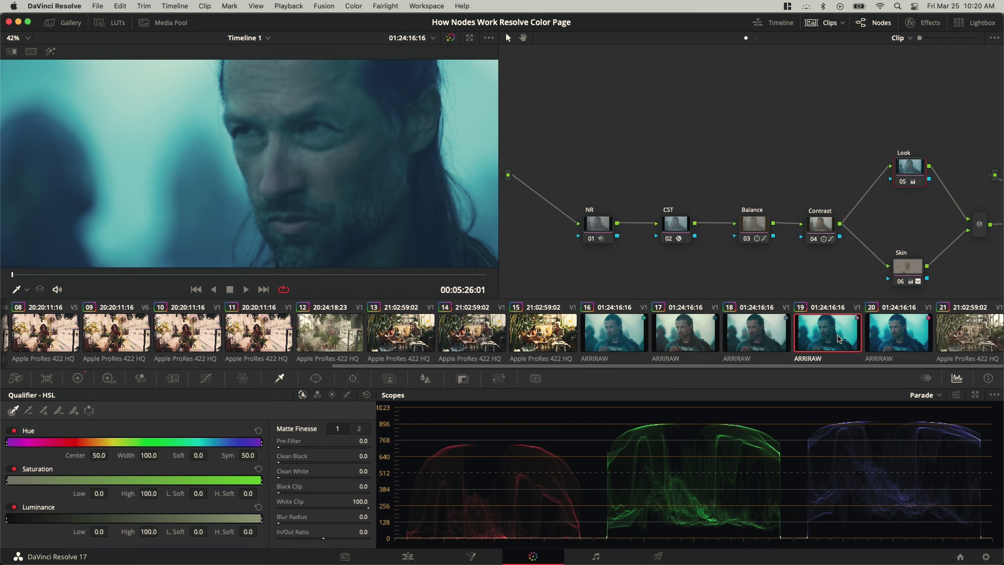
click(905, 324)
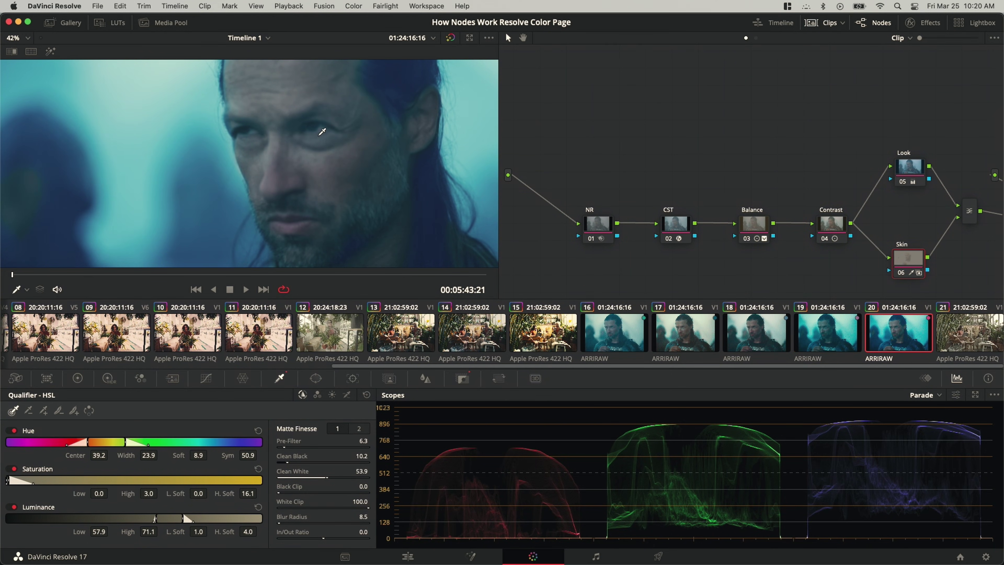
mouse_move(916, 264)
mouse_down()
mouse_move(925, 260)
mouse_move(907, 259)
mouse_up()
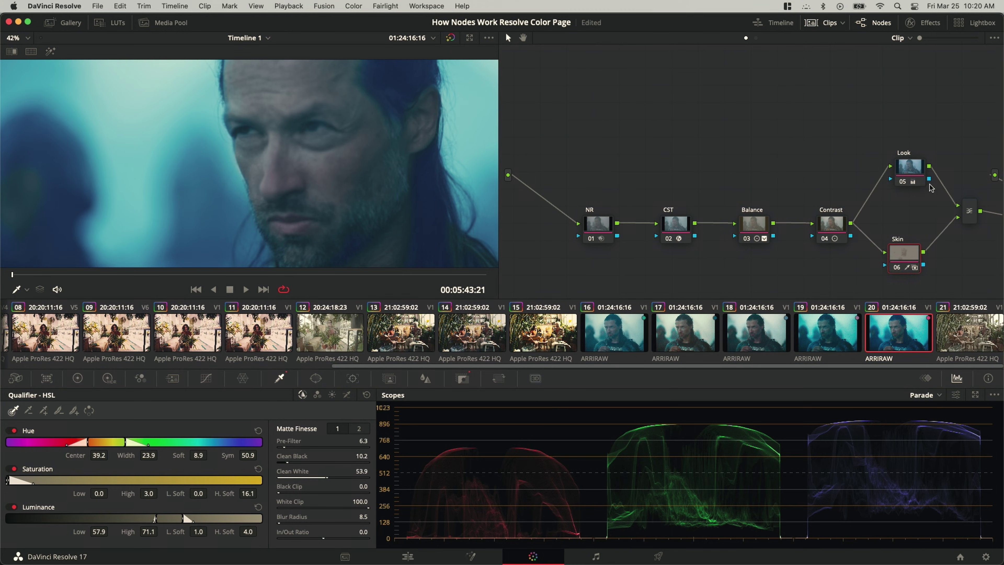
drag(913, 174, 905, 190)
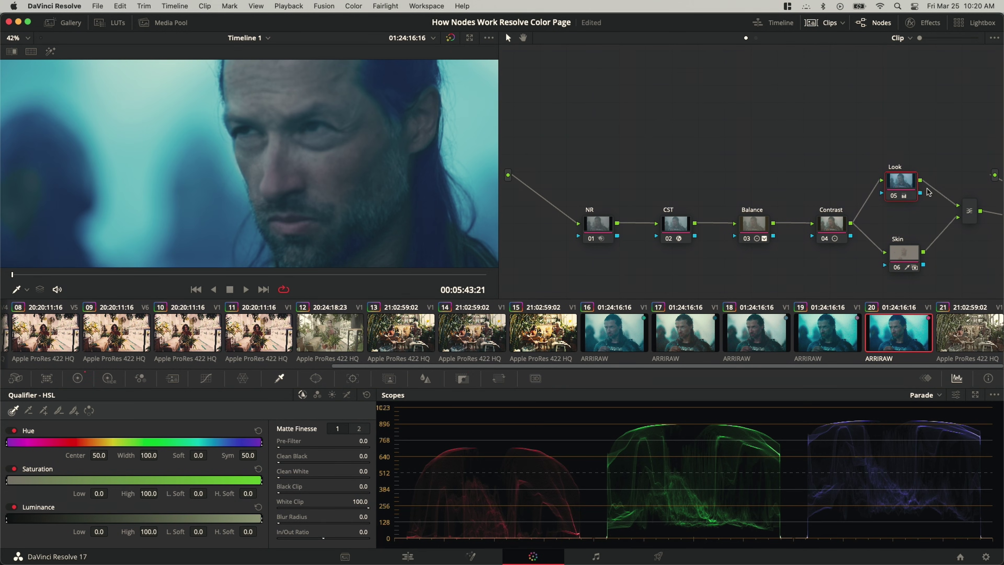
- Rewire the Look and Skin outputs into the Layer Mixer, with Skin feeding the lower input
click(951, 227)
key(Delete)
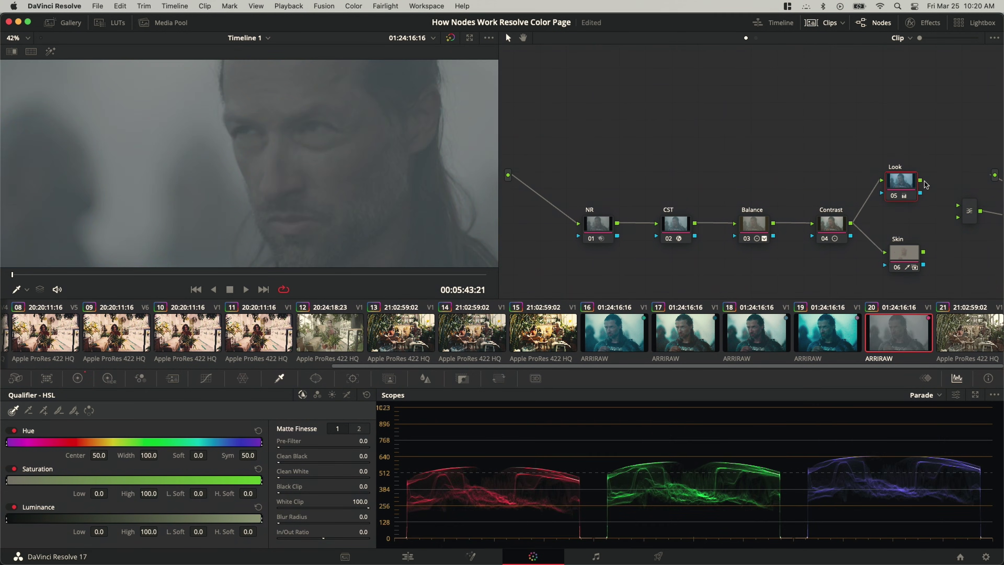
drag(922, 181, 959, 217)
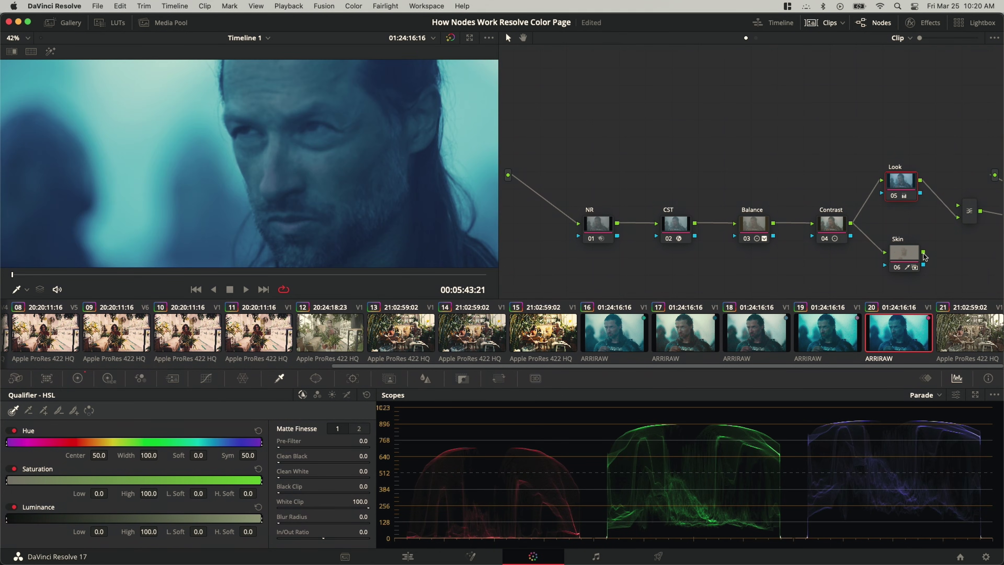
drag(924, 253, 959, 207)
mouse_move(903, 193)
mouse_down()
mouse_move(921, 221)
mouse_move(902, 237)
mouse_move(909, 195)
mouse_up()
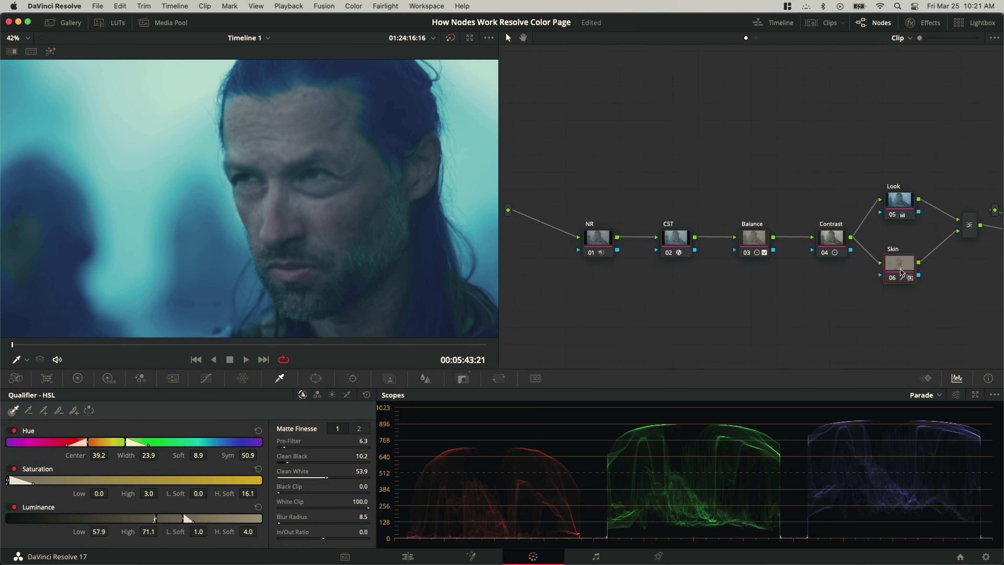
mouse_move(901, 273)
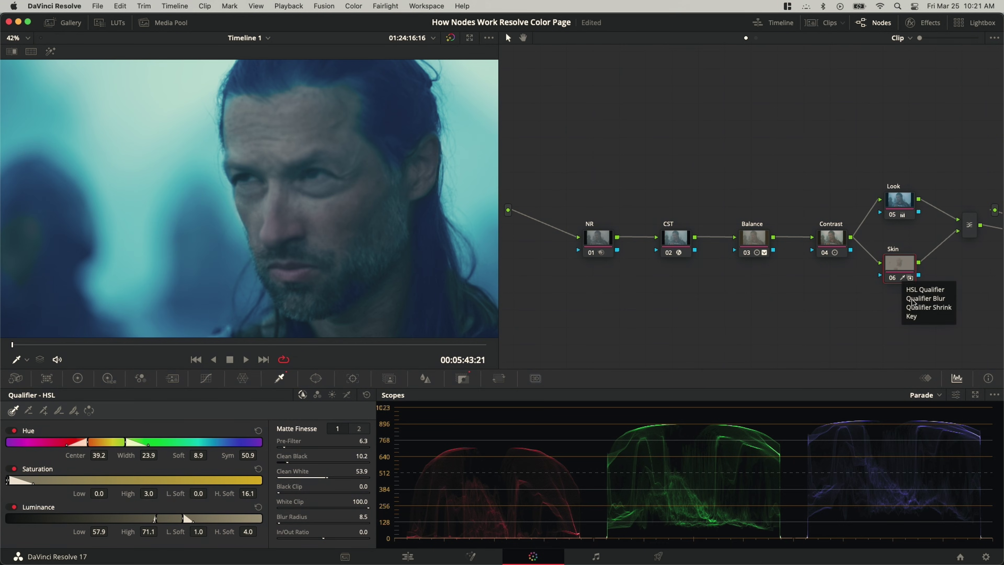
- In the Skin node's Key palette, trial-lower Key Output Gain, then reset it to 1.000
click(463, 379)
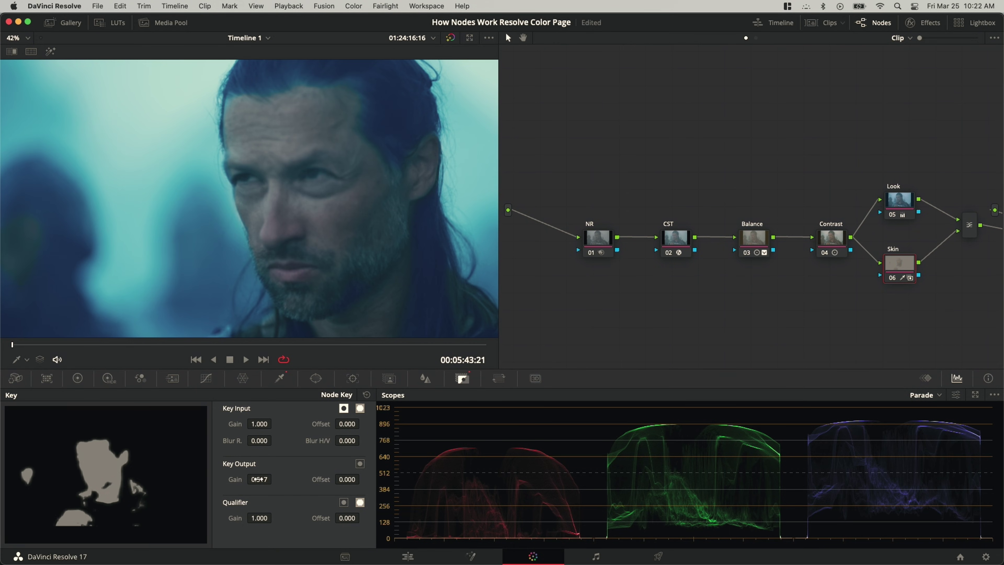
drag(259, 479, 264, 479)
double_click(235, 480)
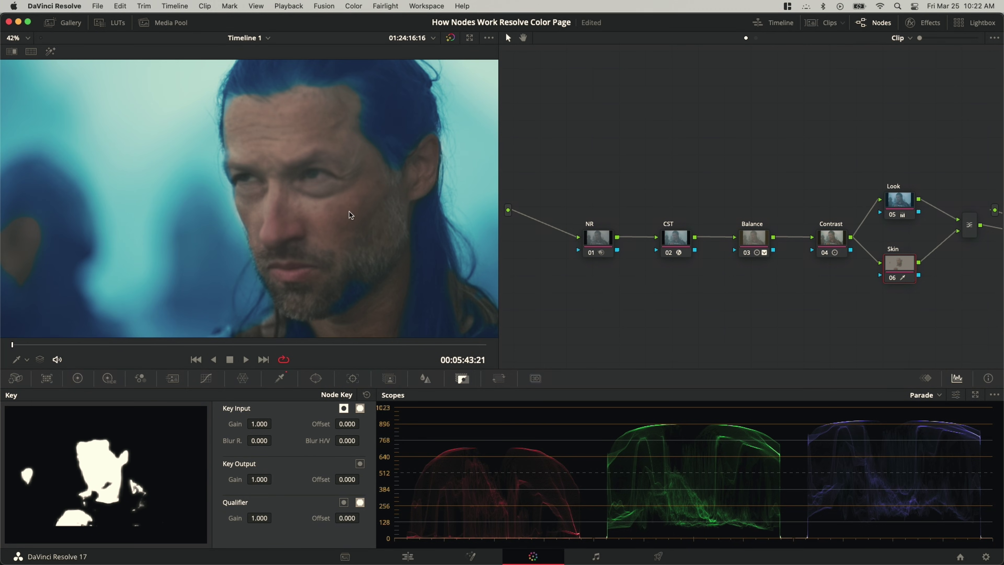
- Zoom the viewer to 25% and lower the Skin Key Output Gain to 0.574
click(27, 38)
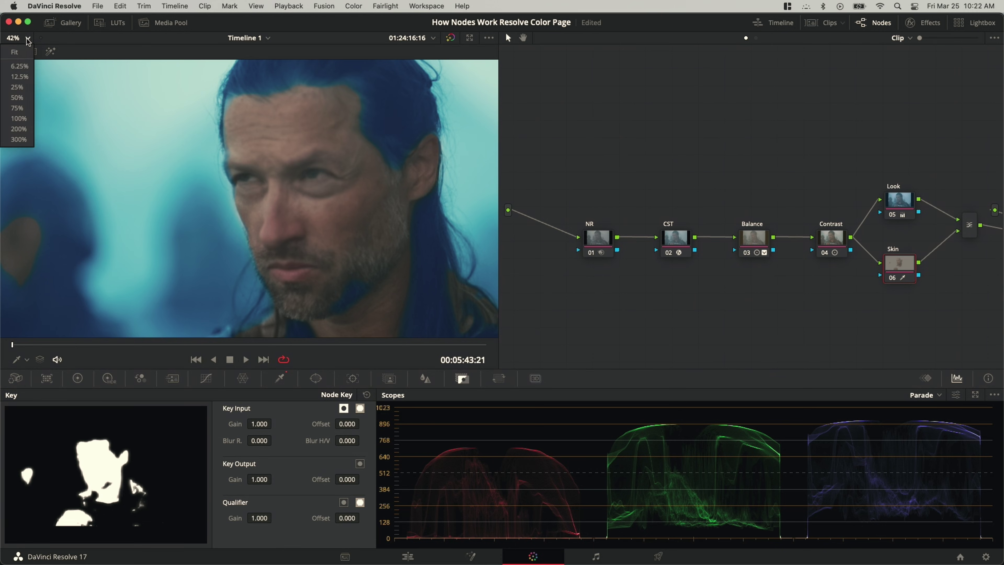
click(28, 54)
drag(284, 479, 275, 480)
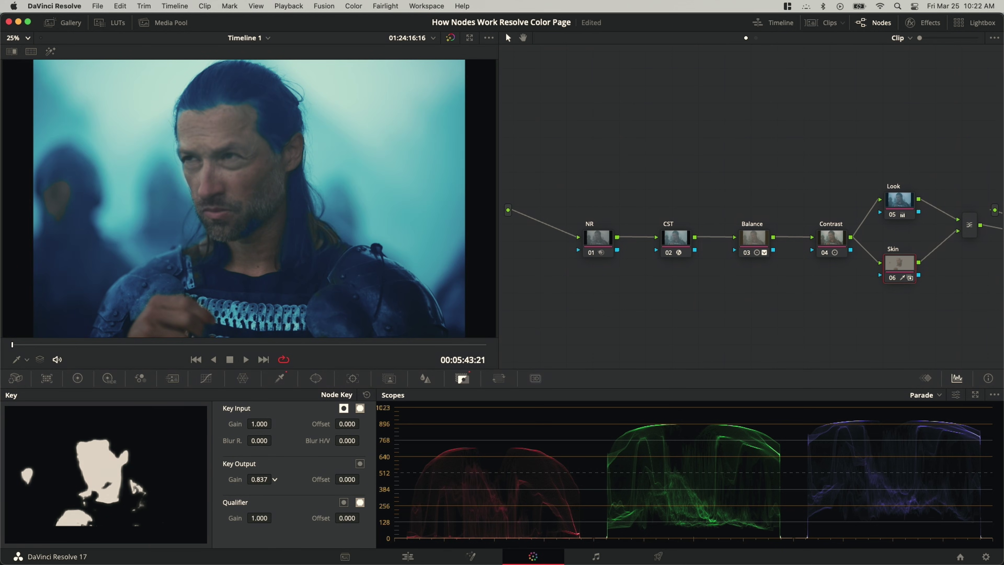
mouse_move(273, 479)
mouse_down()
mouse_move(264, 479)
mouse_move(275, 479)
mouse_up()
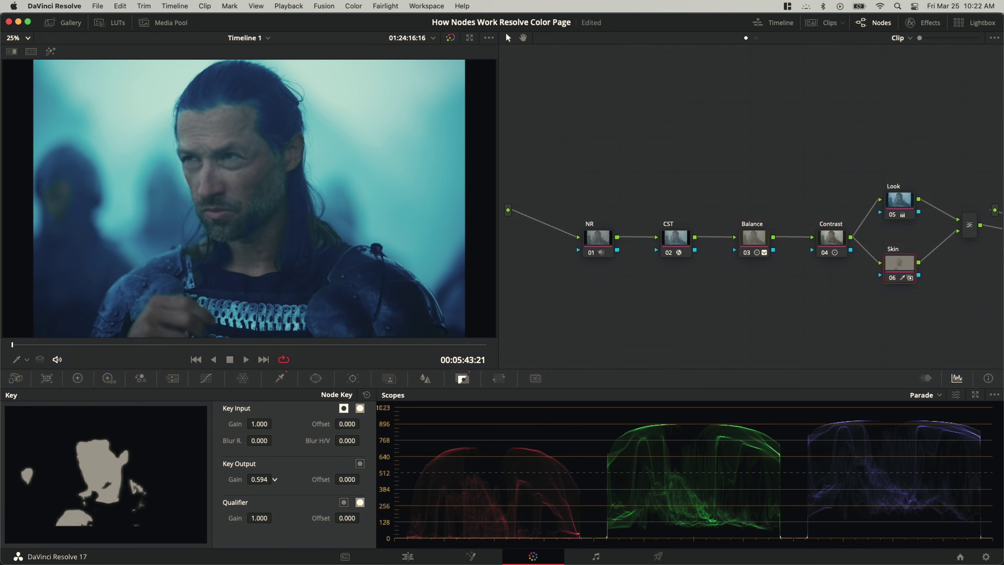